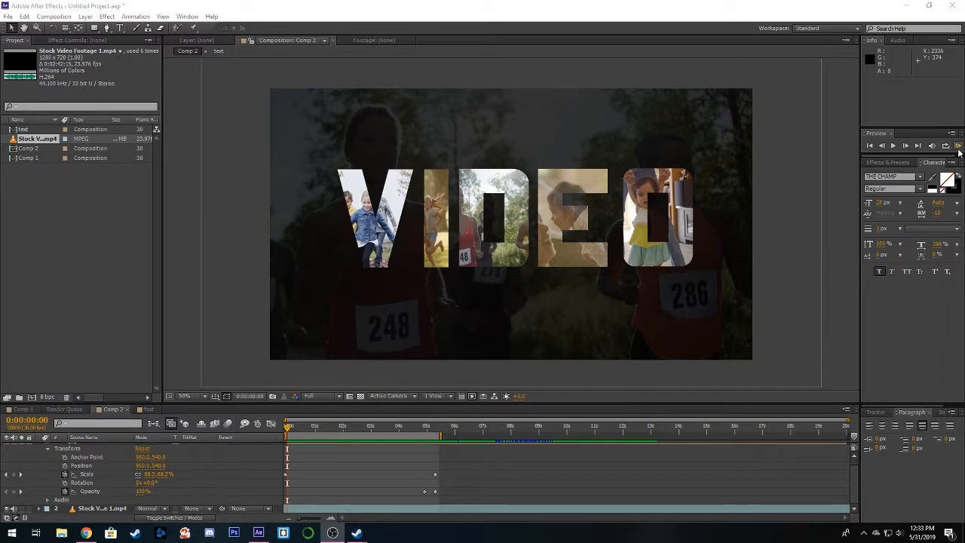
- Preview the finished VIDEO text-mask animation and scrub through its opening seconds
{"action": "left_click", "coordinate": [958, 149]}
{"action": "left_click", "coordinate": [958, 149]}
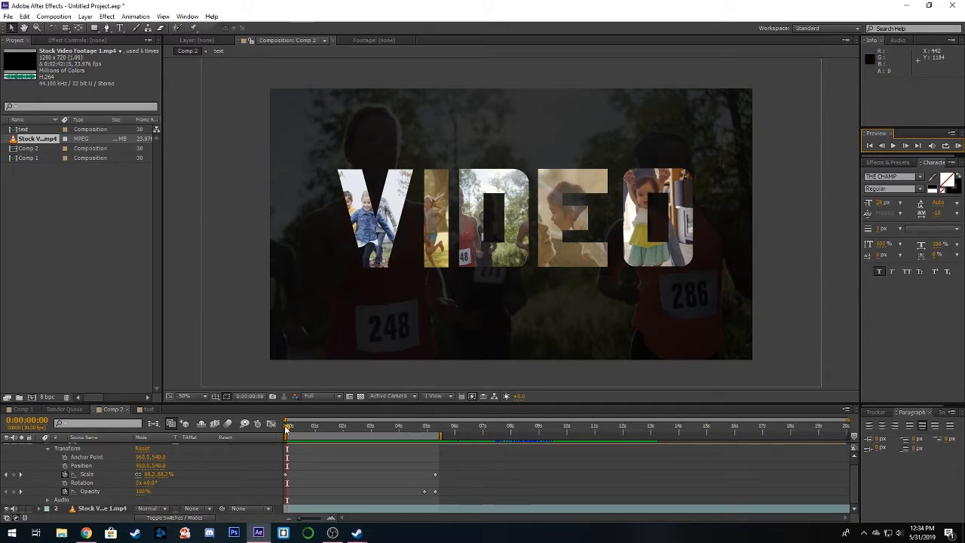
{"action": "left_click_drag", "start_coordinate": [287, 428], "coordinate": [364, 426]}
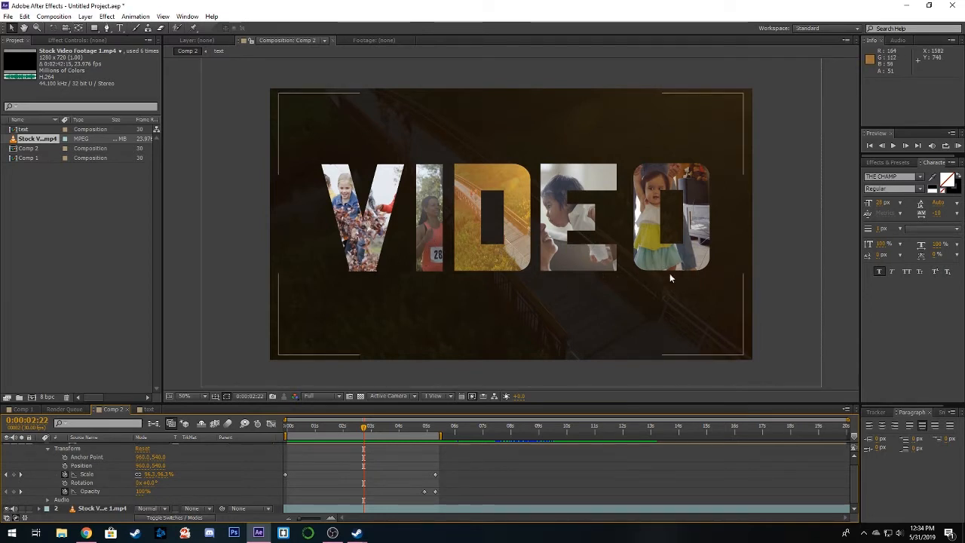
{"action": "left_click_drag", "start_coordinate": [367, 431], "coordinate": [281, 436]}
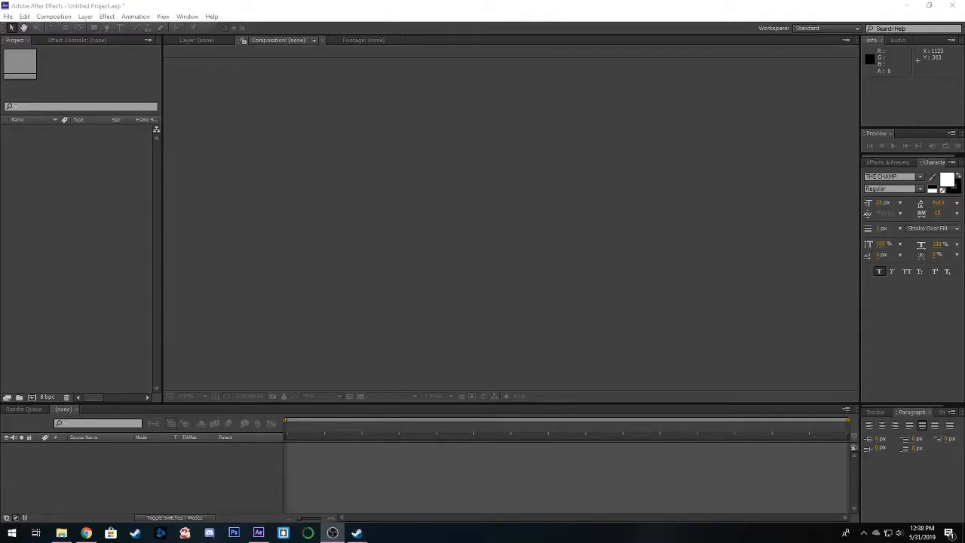
- Create a 1920 x 1080 composition at 30 fps lasting 20 seconds, and import Stock Video Footage 1.mp4 into the project
{"action": "left_click", "coordinate": [54, 16]}
{"action": "left_click", "coordinate": [62, 28]}
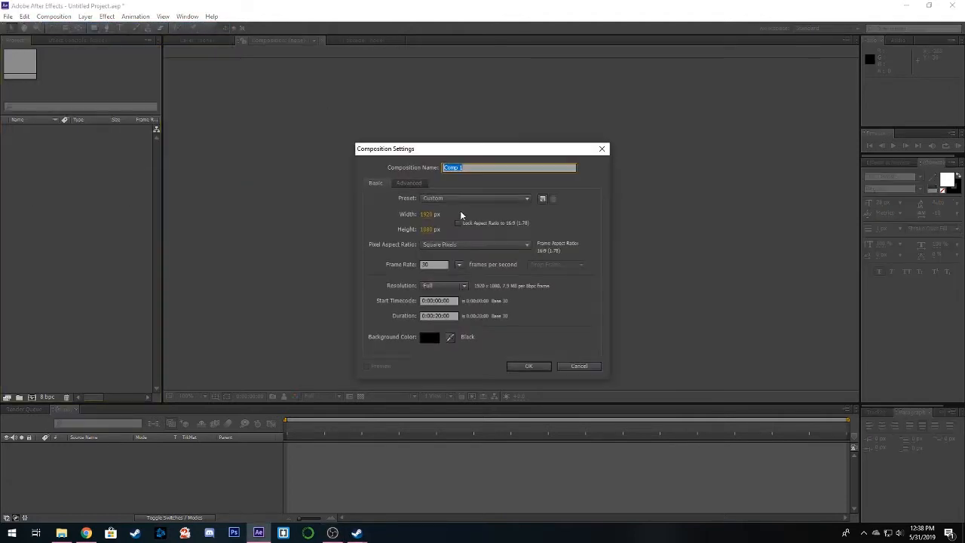
{"action": "left_click", "coordinate": [529, 366]}
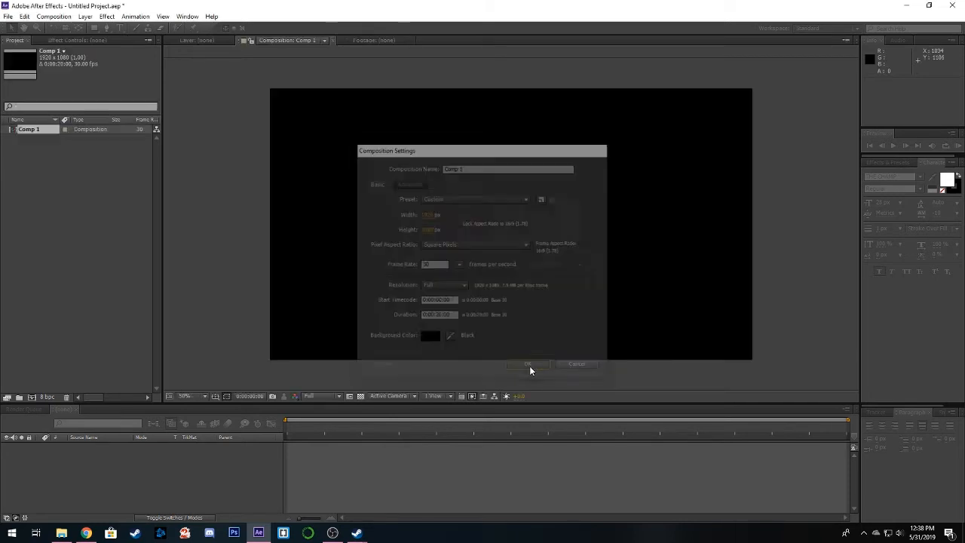
{"action": "left_click_drag", "start_coordinate": [0, 260], "coordinate": [64, 219]}
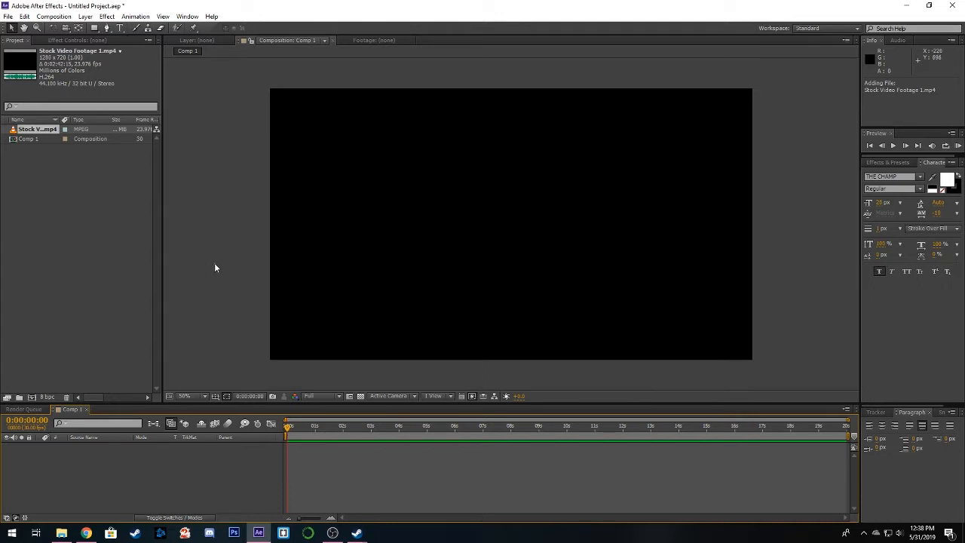
- Add a new text layer reading VIDEO to the composition
{"action": "right_click", "coordinate": [231, 211]}
{"action": "mouse_move", "coordinate": [305, 219]}
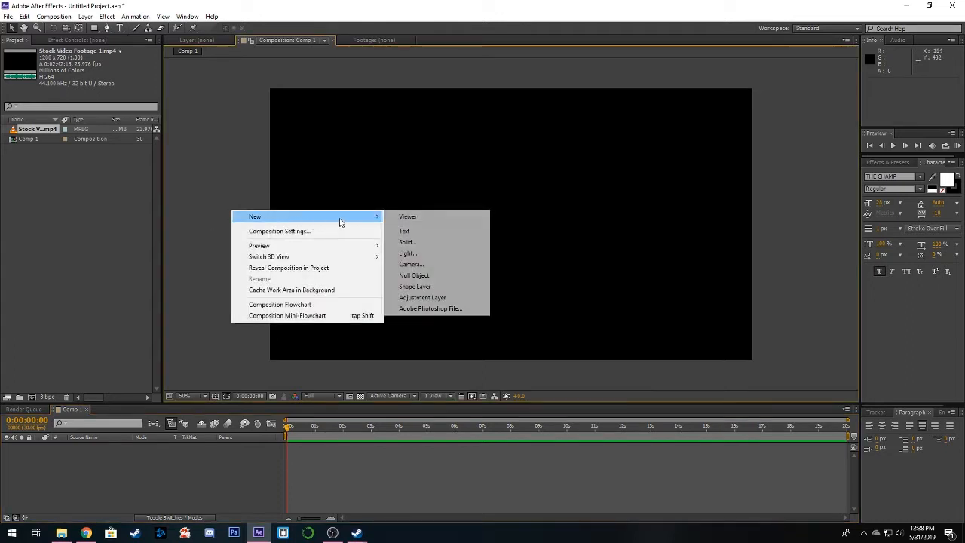
{"action": "left_click", "coordinate": [434, 233]}
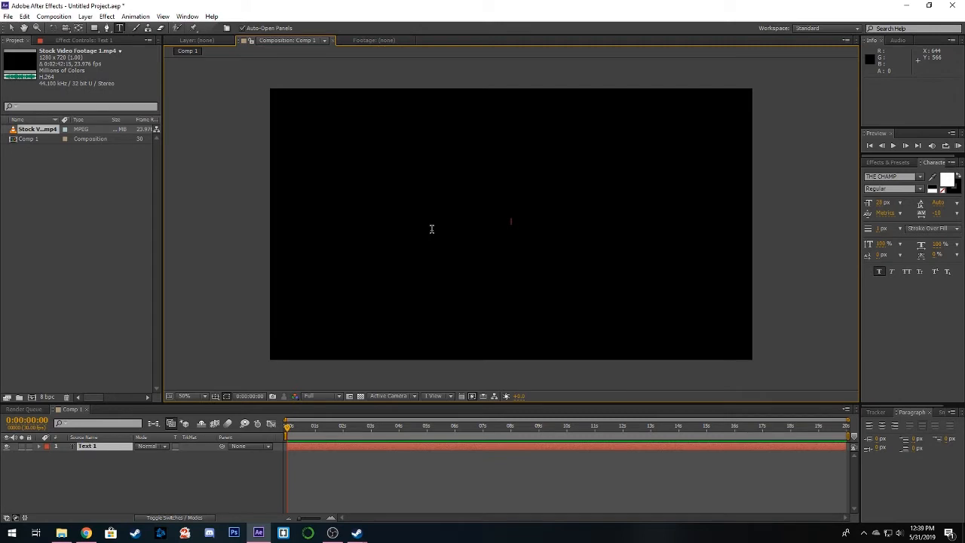
{"action": "type", "text": "v"}
{"action": "left_click", "coordinate": [12, 29]}
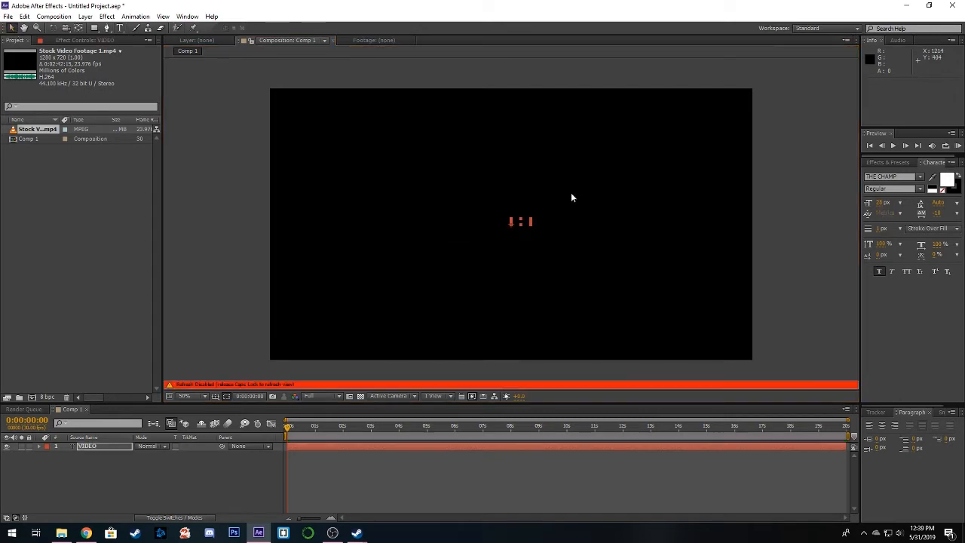
- Enlarge the VIDEO text to span most of the frame's width and place it near the centre at about 202, 714
{"action": "left_click_drag", "start_coordinate": [530, 222], "coordinate": [851, 126]}
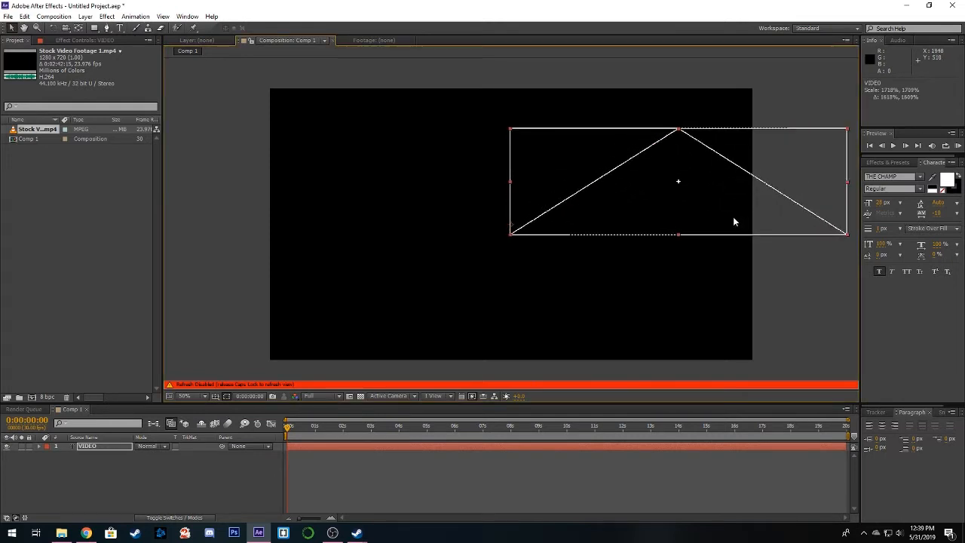
{"action": "left_click_drag", "start_coordinate": [644, 217], "coordinate": [541, 235]}
{"action": "key", "text": "Caps_Lock"}
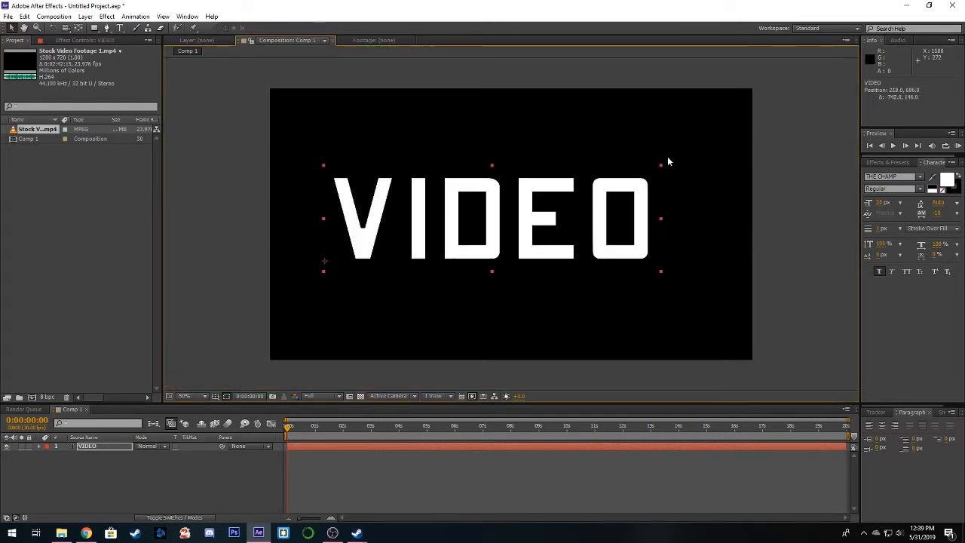
{"action": "left_click_drag", "start_coordinate": [661, 167], "coordinate": [712, 145]}
{"action": "left_click_drag", "start_coordinate": [641, 198], "coordinate": [638, 209]}
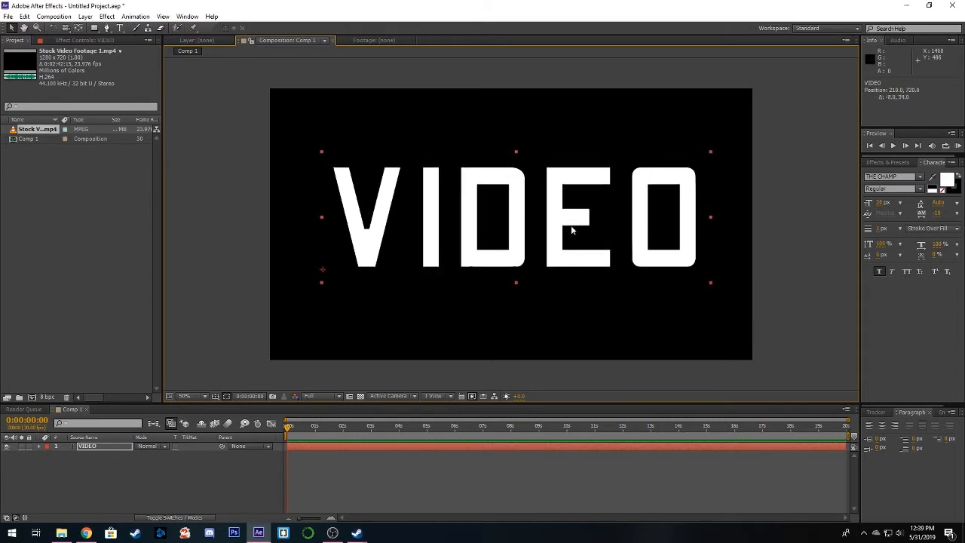
{"action": "left_click_drag", "start_coordinate": [643, 255], "coordinate": [633, 253]}
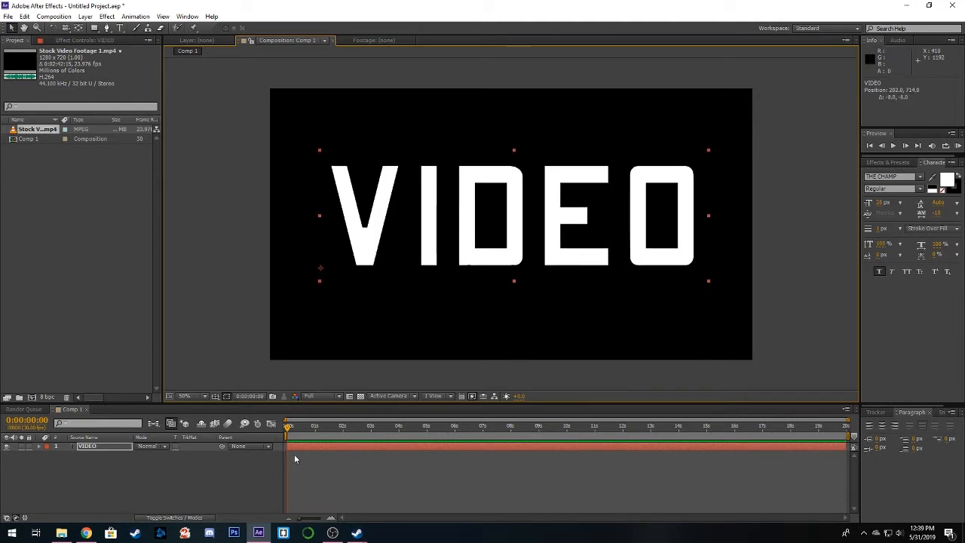
- Duplicate the VIDEO text layer and change the copy's text to the single letter V
{"action": "left_click", "coordinate": [316, 447]}
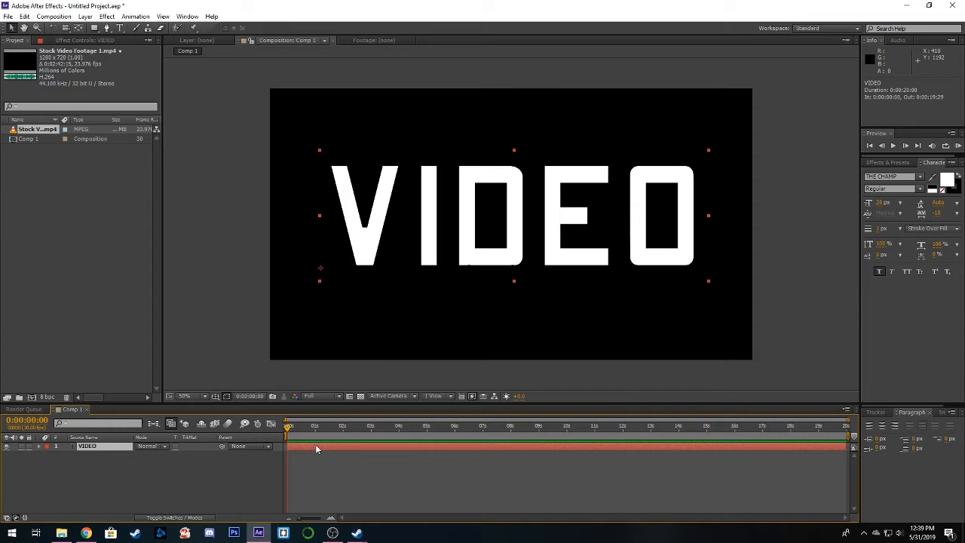
{"action": "key", "text": "ctrl+d"}
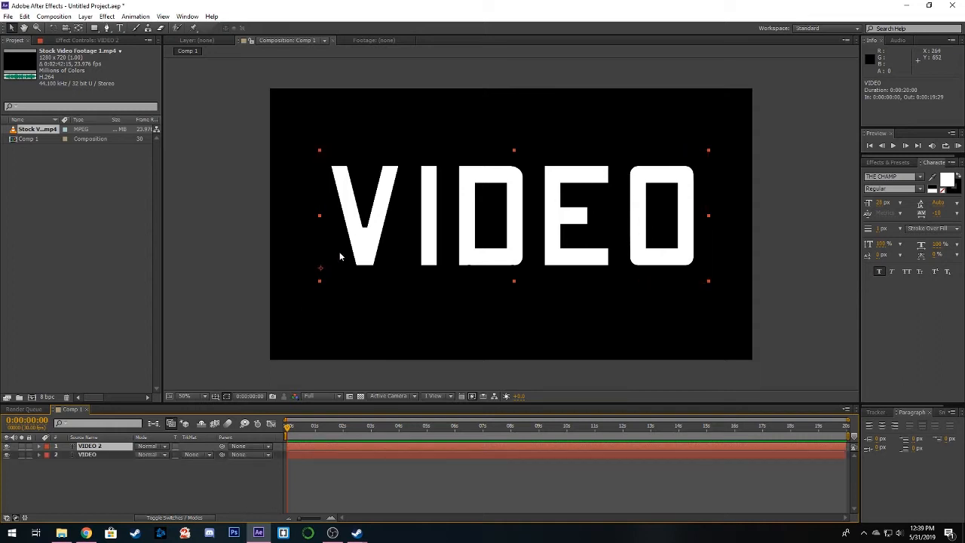
{"action": "double_click", "coordinate": [362, 244]}
{"action": "type", "text": "V"}
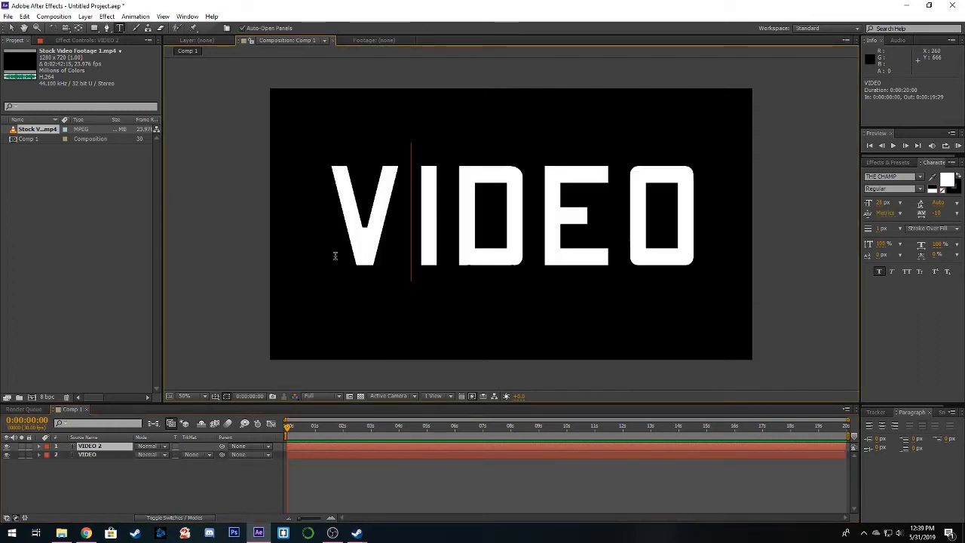
{"action": "left_click", "coordinate": [15, 29]}
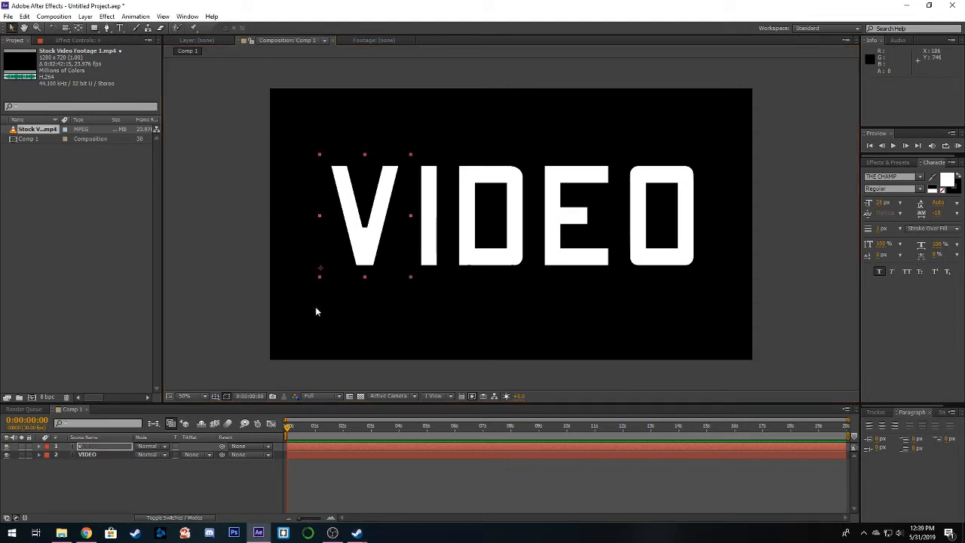
- Set the fill colour of the V text layer to salmon pink, FF8484
{"action": "left_click", "coordinate": [299, 452]}
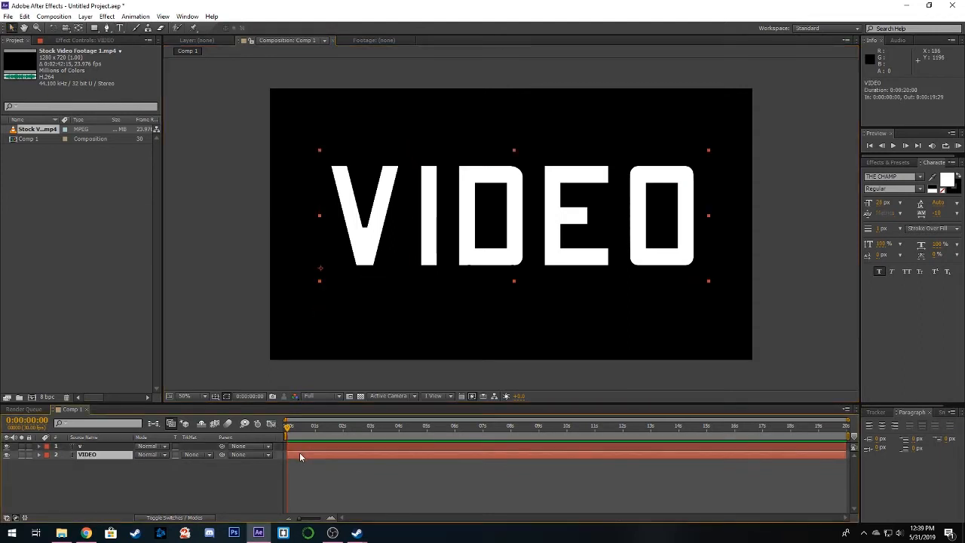
{"action": "left_click", "coordinate": [302, 446]}
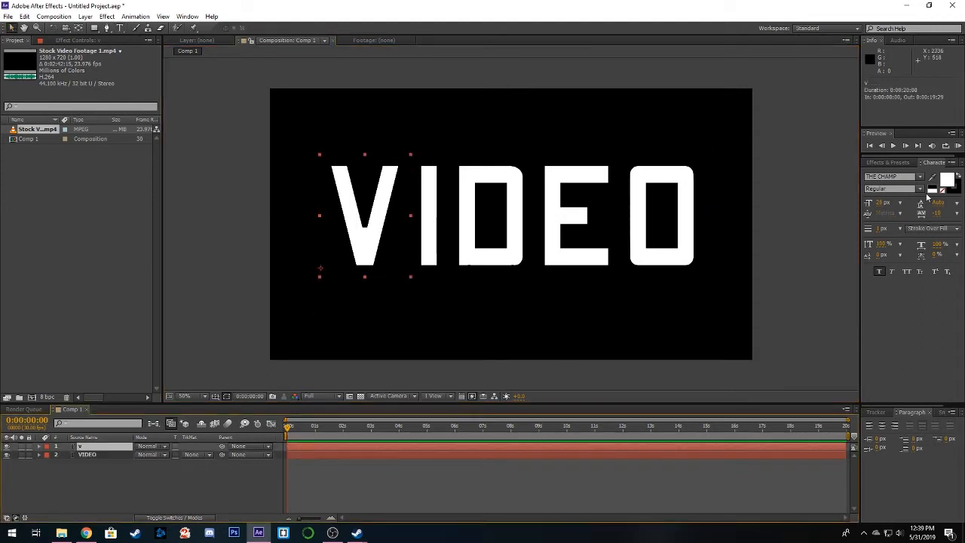
{"action": "left_click", "coordinate": [947, 180]}
{"action": "left_click", "coordinate": [554, 240]}
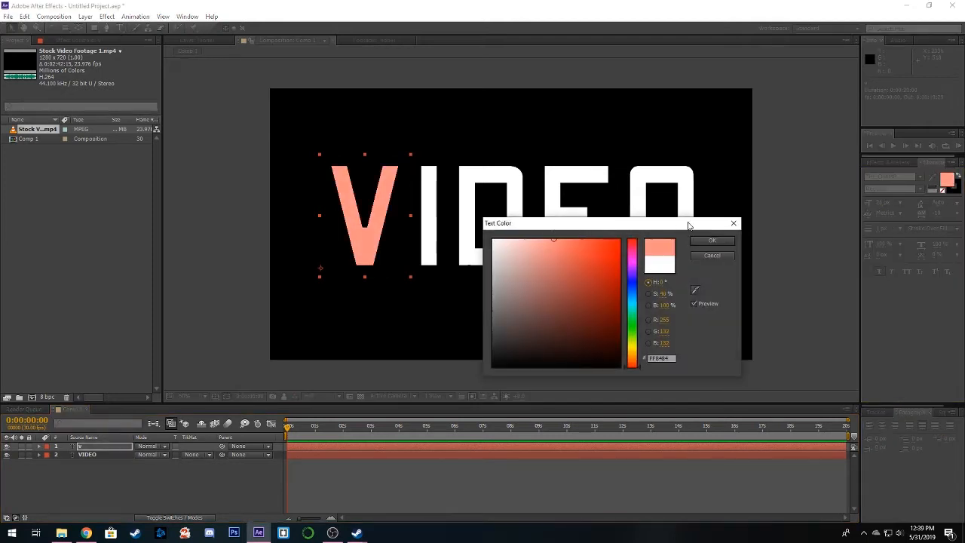
{"action": "left_click", "coordinate": [711, 240]}
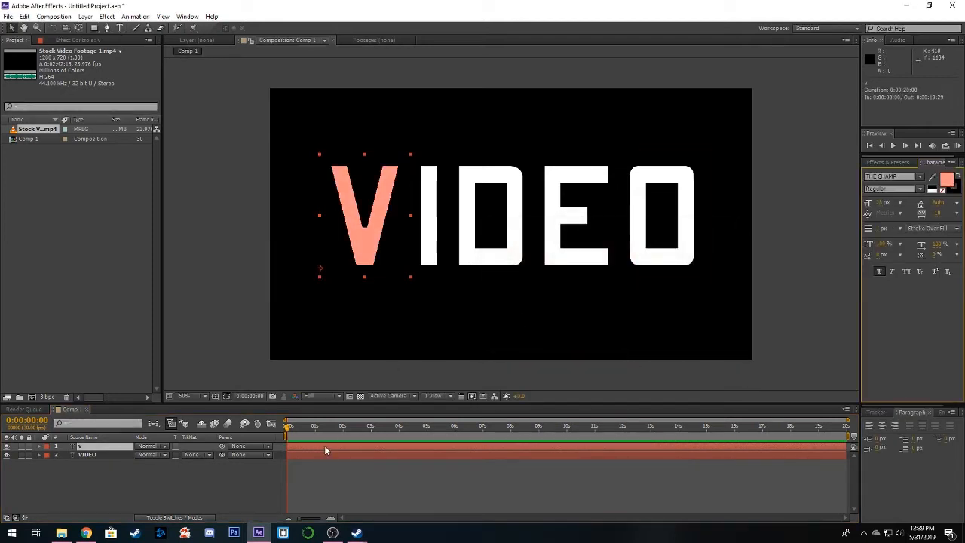
- Duplicate the V layer, change the copy's text to I, and place it over the white I
{"action": "key", "text": "ctrl+d"}
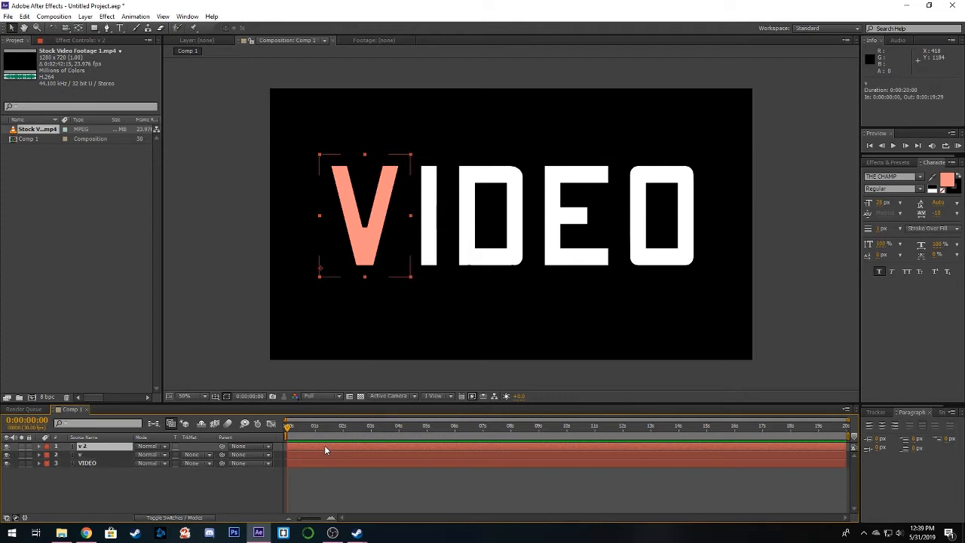
{"action": "double_click", "coordinate": [369, 261]}
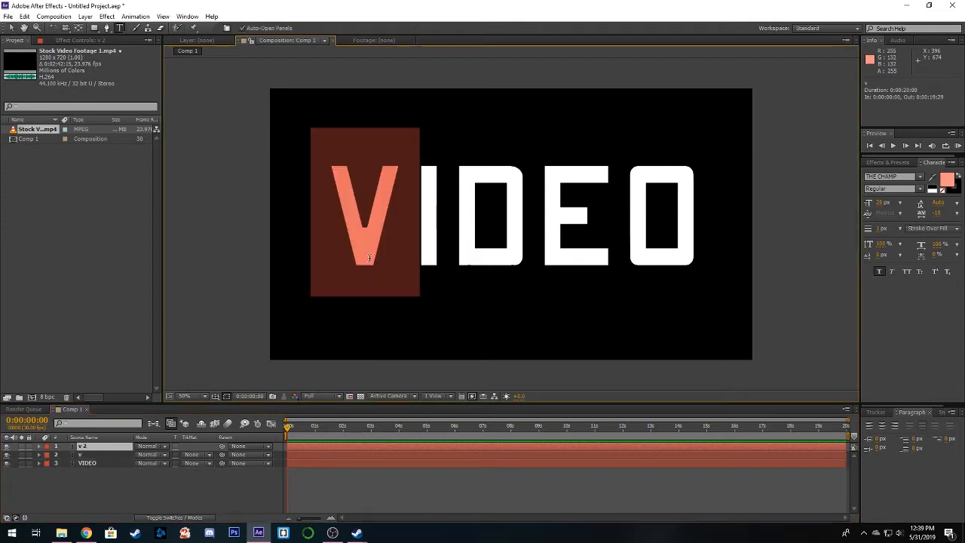
{"action": "type", "text": "I"}
{"action": "left_click", "coordinate": [10, 27]}
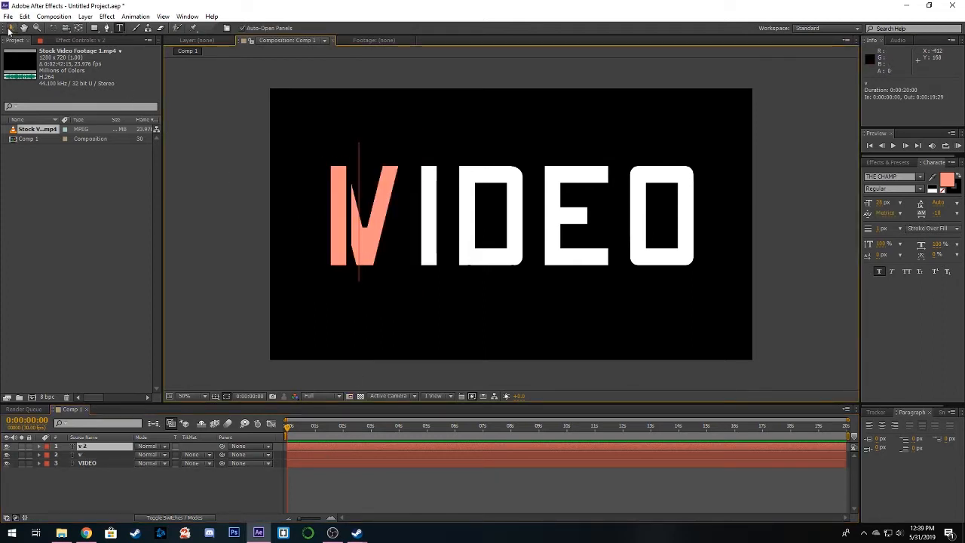
{"action": "left_click_drag", "start_coordinate": [342, 254], "coordinate": [433, 253]}
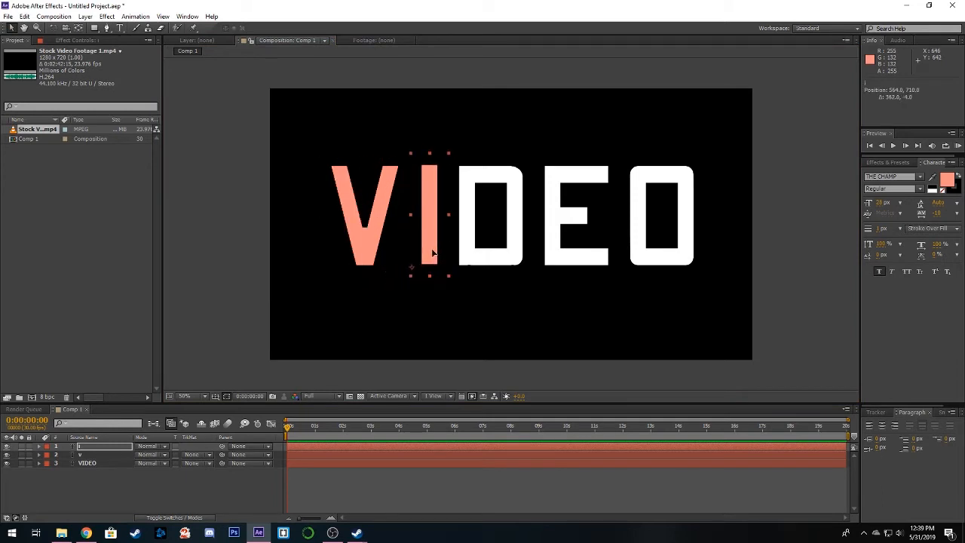
- Duplicate the I layer, change the copy's text to D, and place it over the white D
{"action": "key", "text": "ctrl+d"}
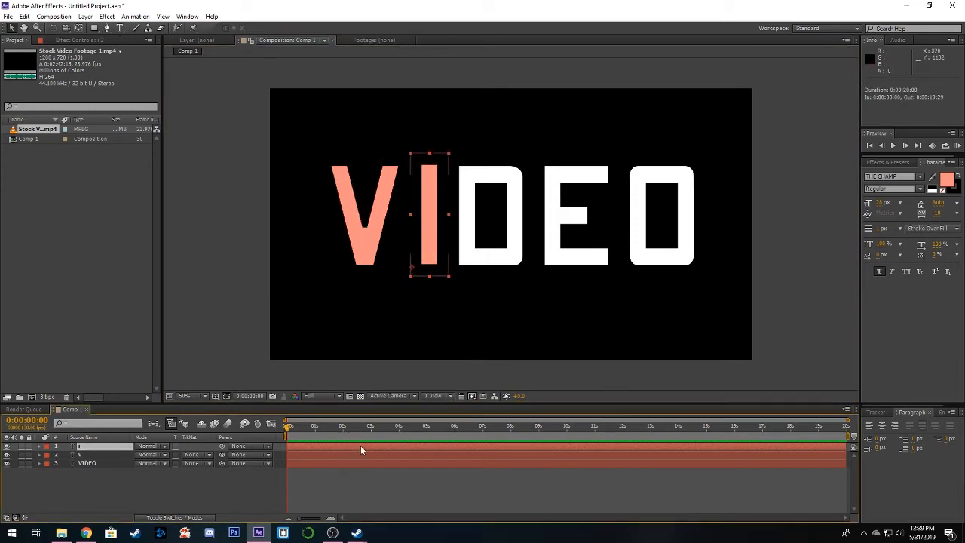
{"action": "double_click", "coordinate": [426, 256]}
{"action": "type", "text": "D"}
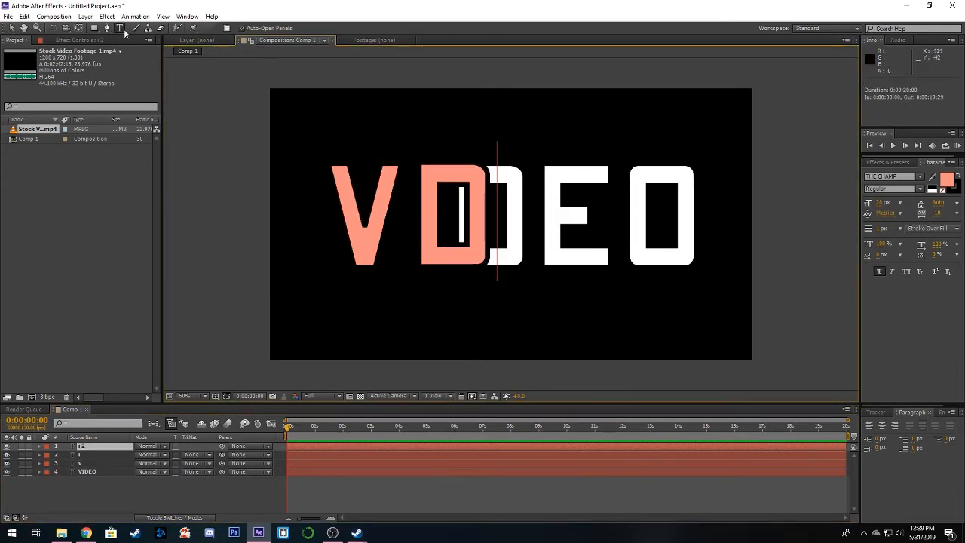
{"action": "left_click", "coordinate": [11, 28]}
{"action": "left_click_drag", "start_coordinate": [433, 250], "coordinate": [590, 259]}
- Duplicate the D layer, place the copy over the white E, and change its text to E
{"action": "left_click", "coordinate": [416, 448]}
{"action": "key", "text": "ctrl+d"}
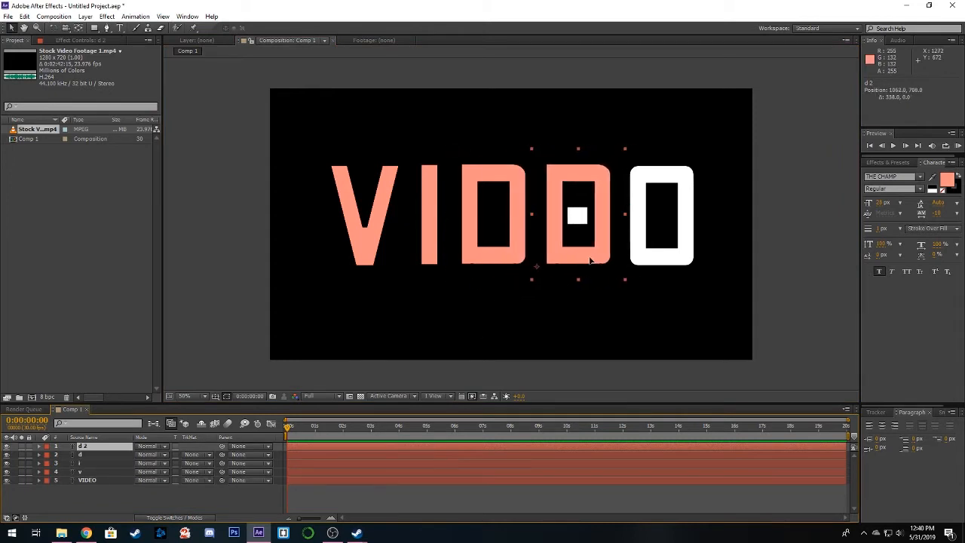
{"action": "double_click", "coordinate": [590, 259]}
{"action": "type", "text": "e"}
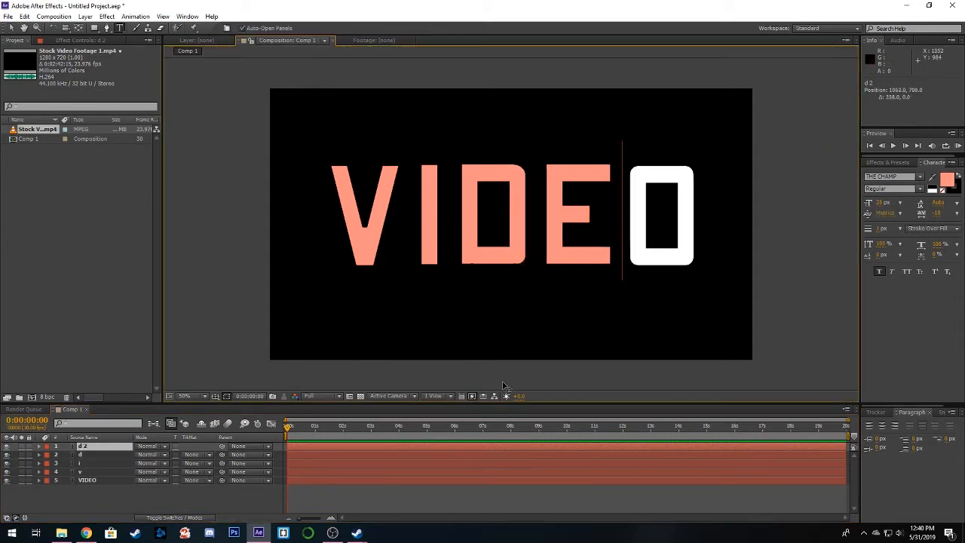
- Duplicate the E layer, change the copy's text to O, and place it over the white O
{"action": "left_click", "coordinate": [444, 449]}
{"action": "key", "text": "ctrl+d"}
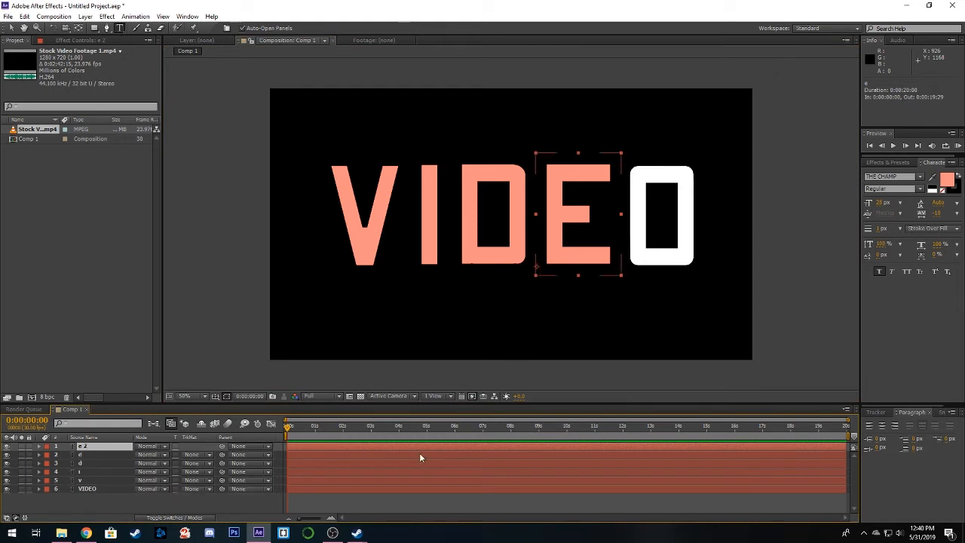
{"action": "double_click", "coordinate": [415, 447]}
{"action": "key", "text": "BackSpace"}
{"action": "type", "text": "o"}
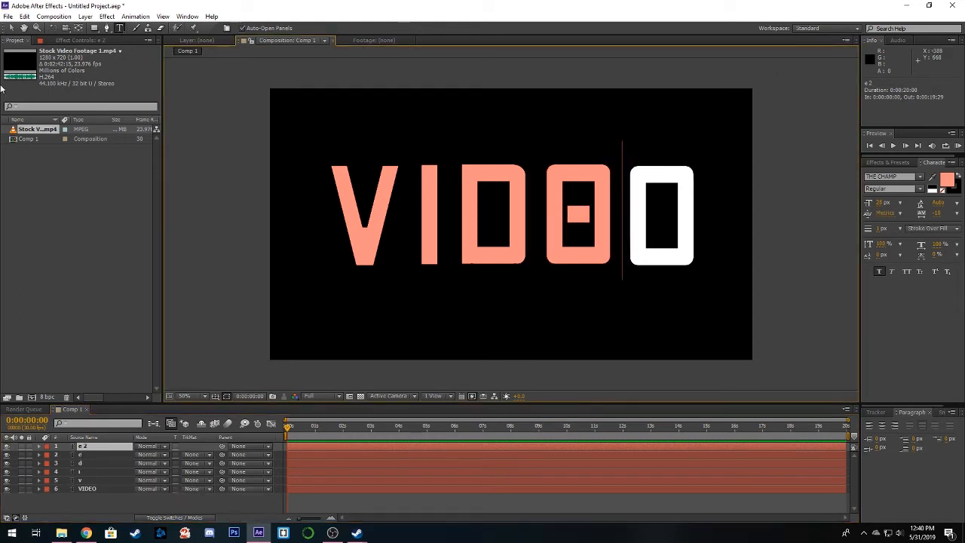
{"action": "left_click", "coordinate": [11, 27]}
{"action": "left_click_drag", "start_coordinate": [505, 251], "coordinate": [653, 264]}
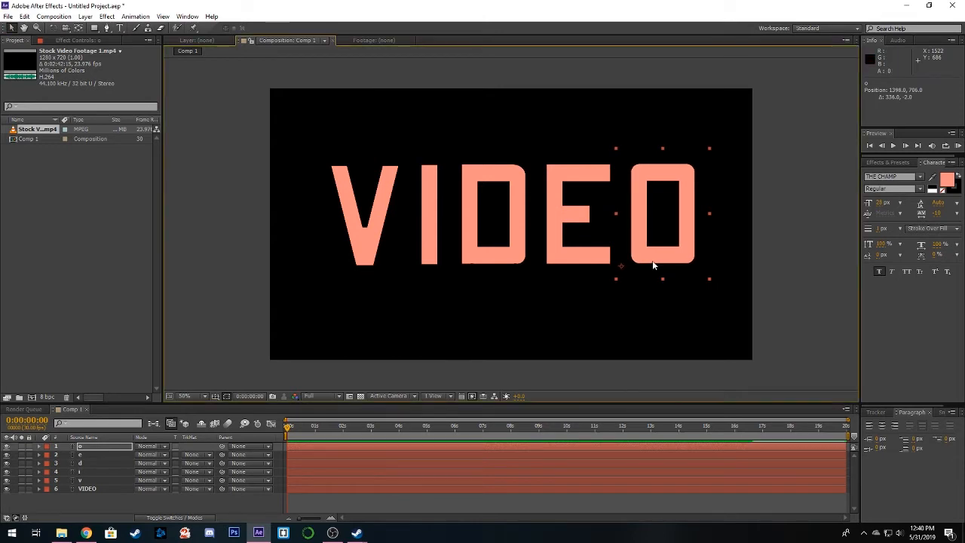
- Delete the original white VIDEO text layer beneath the separate letter layers
{"action": "left_click", "coordinate": [309, 489]}
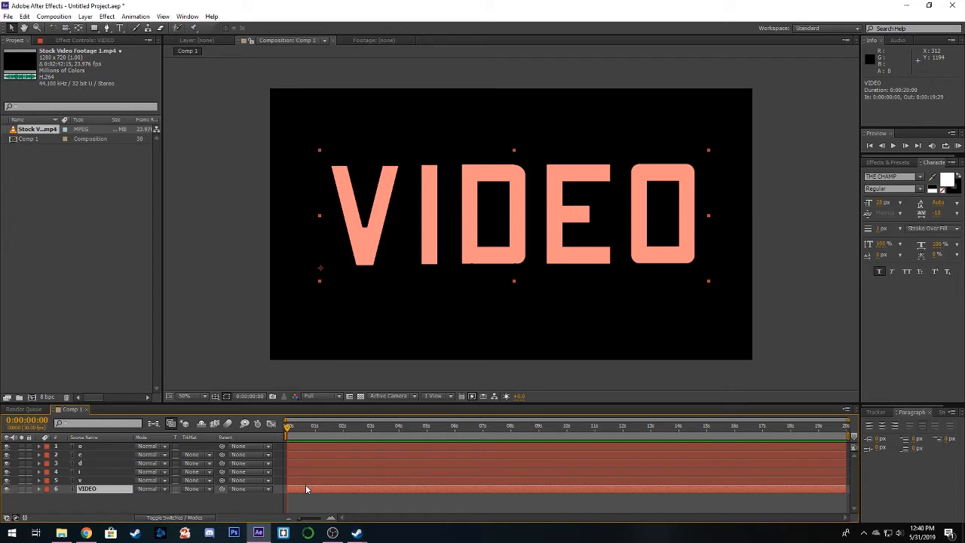
{"action": "key", "text": "Delete"}
{"action": "left_click", "coordinate": [330, 481]}
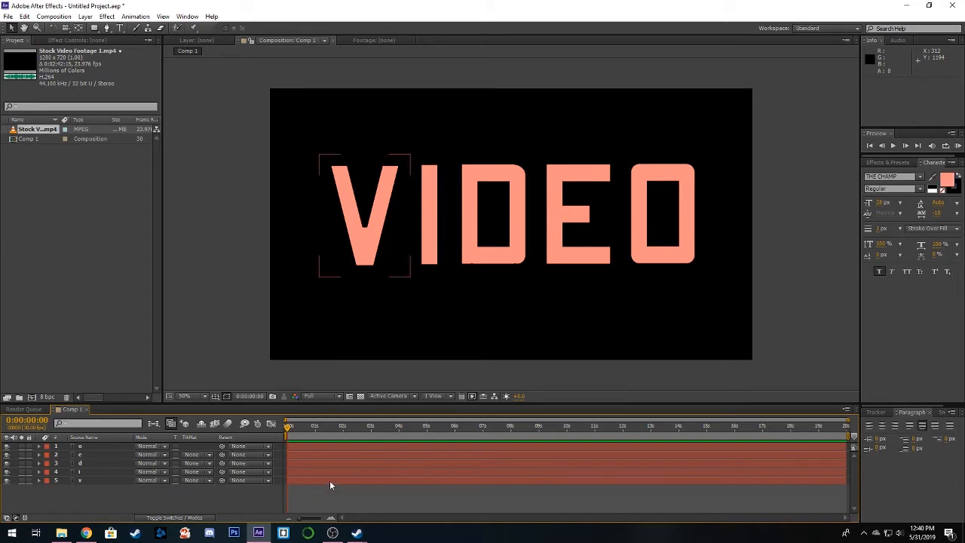
{"action": "left_click", "coordinate": [336, 470]}
{"action": "left_click", "coordinate": [345, 462]}
{"action": "left_click", "coordinate": [347, 454]}
{"action": "left_click", "coordinate": [345, 480]}
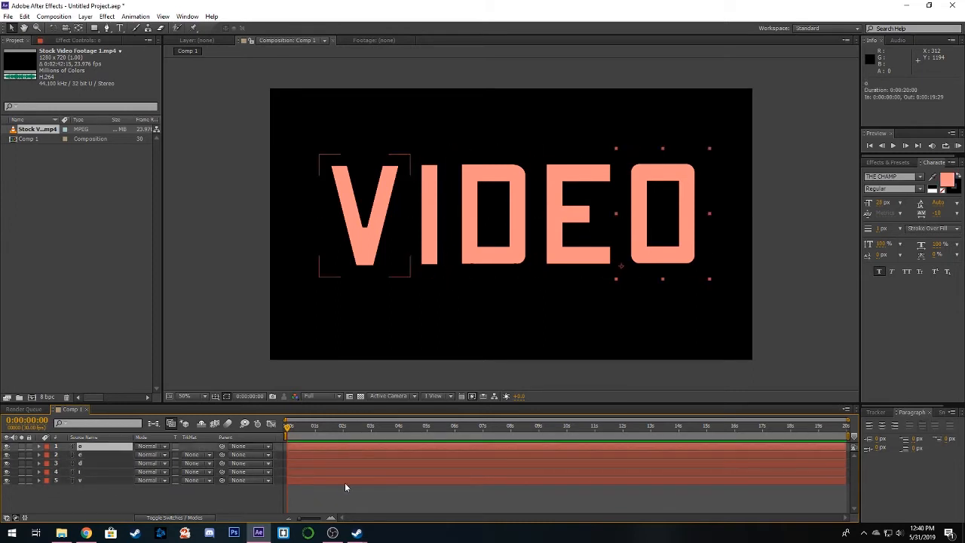
- Add Stock Video Footage 1.mp4 beneath the letter layers, scale it down and position it over the V
{"action": "left_click", "coordinate": [349, 471]}
{"action": "left_click", "coordinate": [351, 446]}
{"action": "left_click", "coordinate": [346, 478], "text": "ctrl"}
{"action": "left_click", "coordinate": [311, 502]}
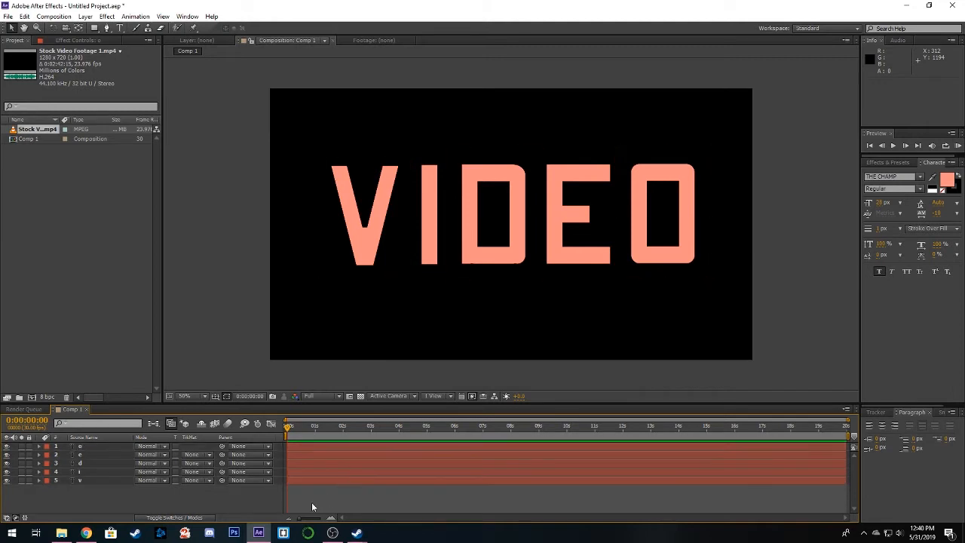
{"action": "left_click_drag", "start_coordinate": [36, 136], "coordinate": [114, 498]}
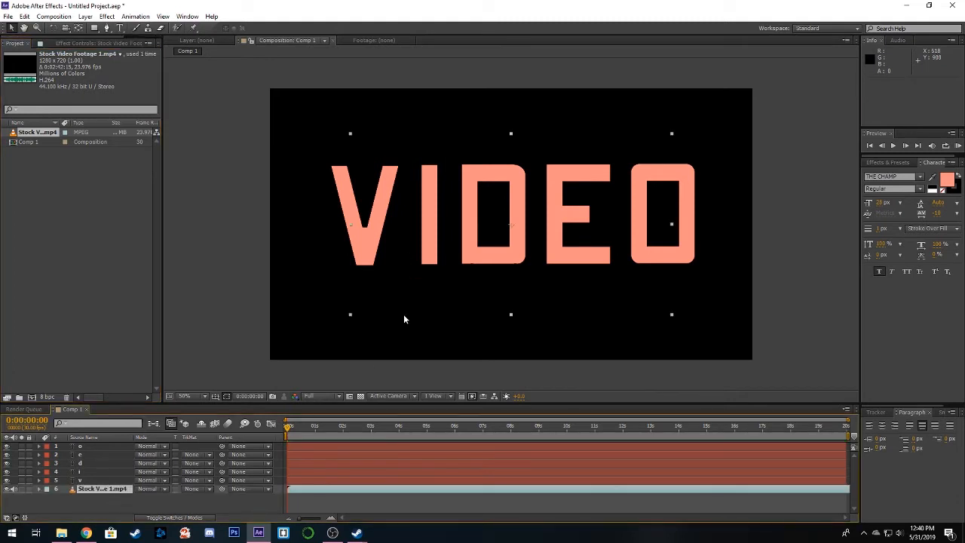
{"action": "left_click_drag", "start_coordinate": [530, 293], "coordinate": [388, 282]}
{"action": "left_click_drag", "start_coordinate": [530, 309], "coordinate": [417, 266]}
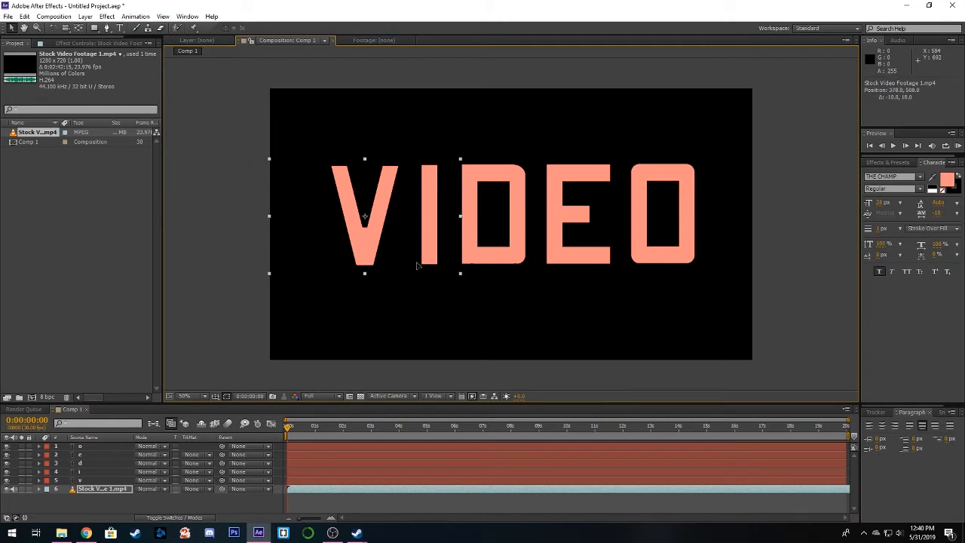
- Shift the footage layer earlier in time so that a bright scene plays behind the V at the composition's start
{"action": "mouse_move", "coordinate": [343, 492]}
{"action": "left_mouse_down"}
{"action": "mouse_move", "coordinate": [312, 491]}
{"action": "mouse_move", "coordinate": [345, 488]}
{"action": "mouse_move", "coordinate": [336, 489]}
{"action": "left_mouse_up"}
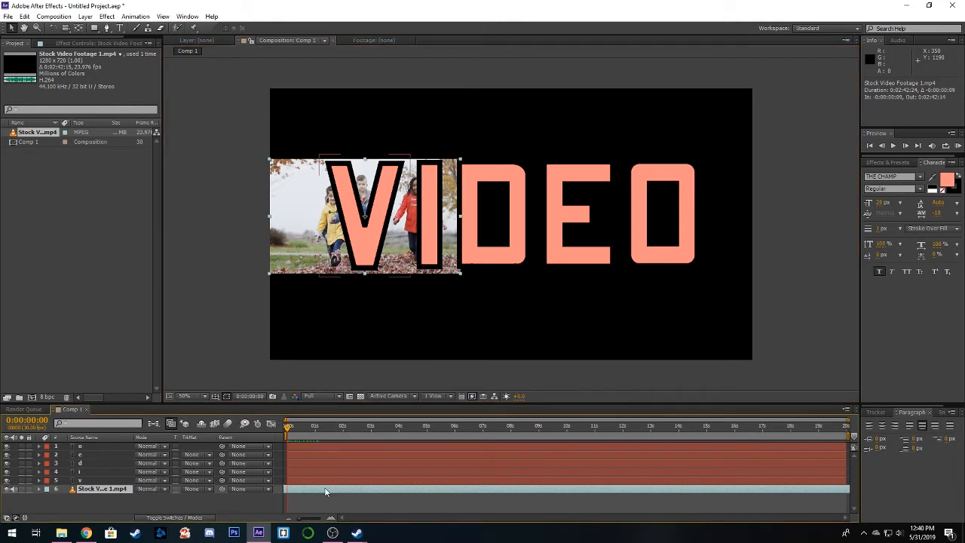
{"action": "key", "text": "ctrl+d"}
{"action": "key", "text": "Delete"}
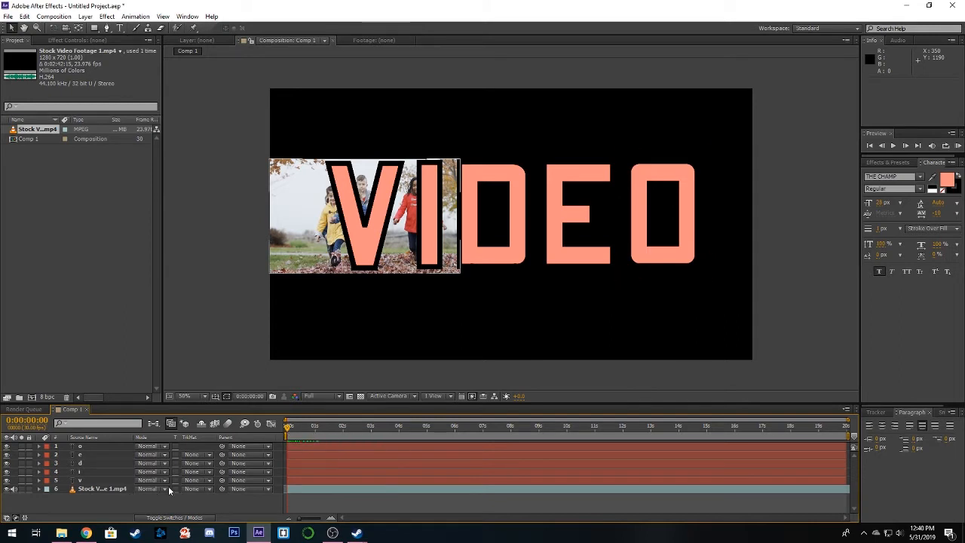
- Set the footage layer's track matte to Alpha Matte "v"
{"action": "left_click", "coordinate": [170, 518]}
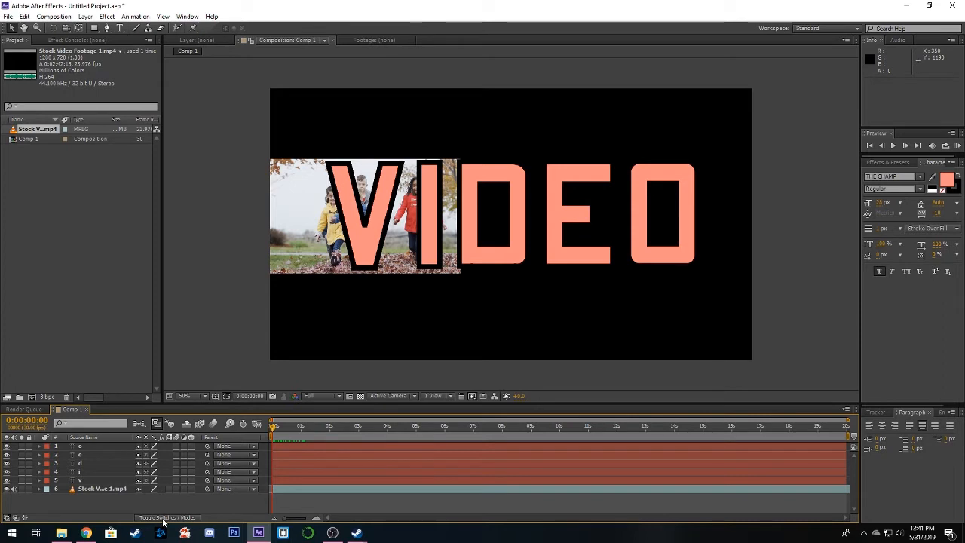
{"action": "left_click", "coordinate": [165, 518]}
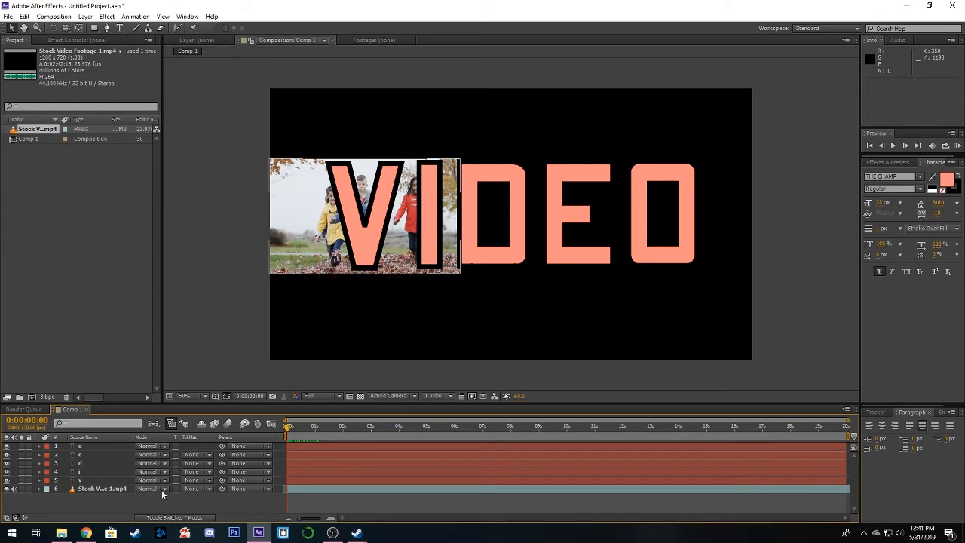
{"action": "left_click", "coordinate": [150, 490]}
{"action": "left_click", "coordinate": [149, 491]}
{"action": "left_click", "coordinate": [195, 490]}
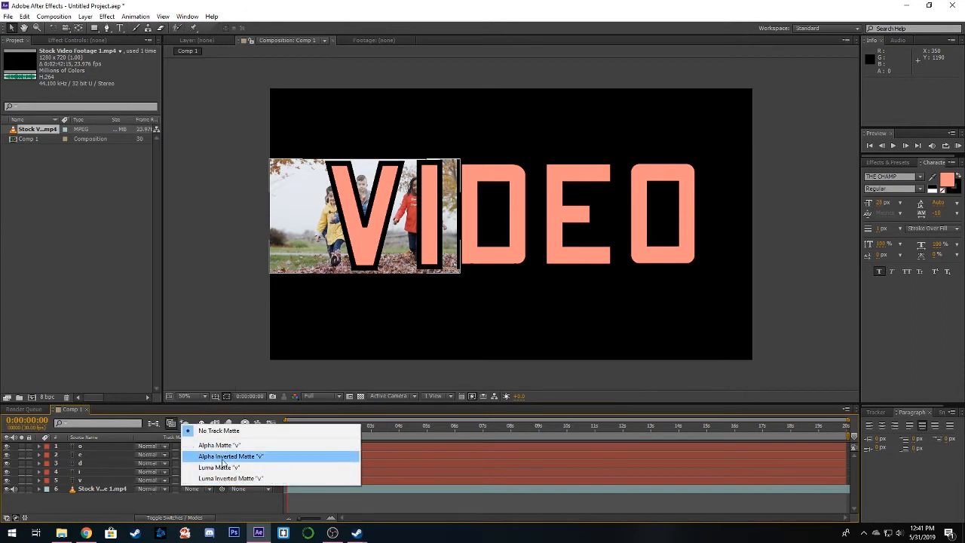
{"action": "left_click", "coordinate": [224, 445]}
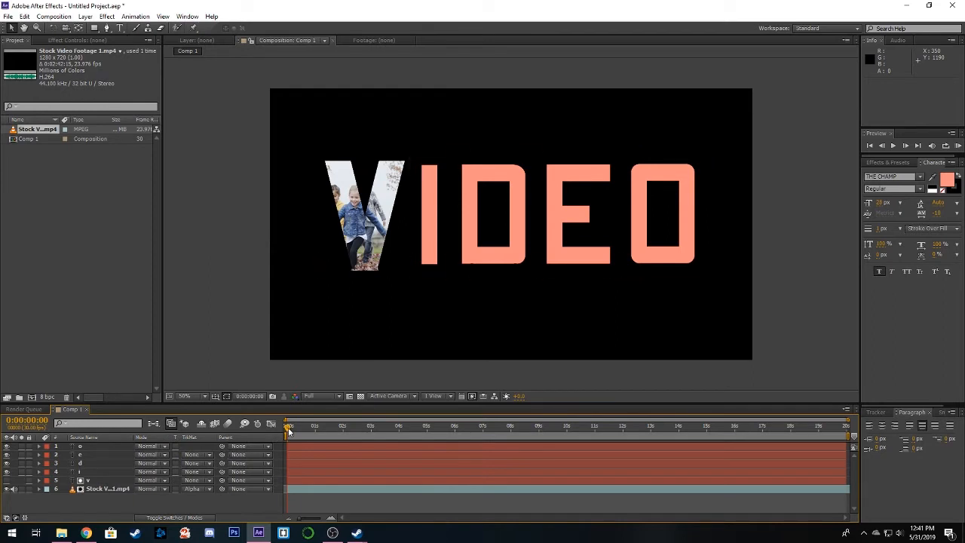
- Duplicate the V's footage beneath the I layer, position it over the I, start it at -0:00:02:27, and hide the I text
{"action": "mouse_move", "coordinate": [288, 428]}
{"action": "left_mouse_down"}
{"action": "mouse_move", "coordinate": [387, 430]}
{"action": "mouse_move", "coordinate": [288, 437]}
{"action": "left_mouse_up"}
{"action": "left_click", "coordinate": [311, 489]}
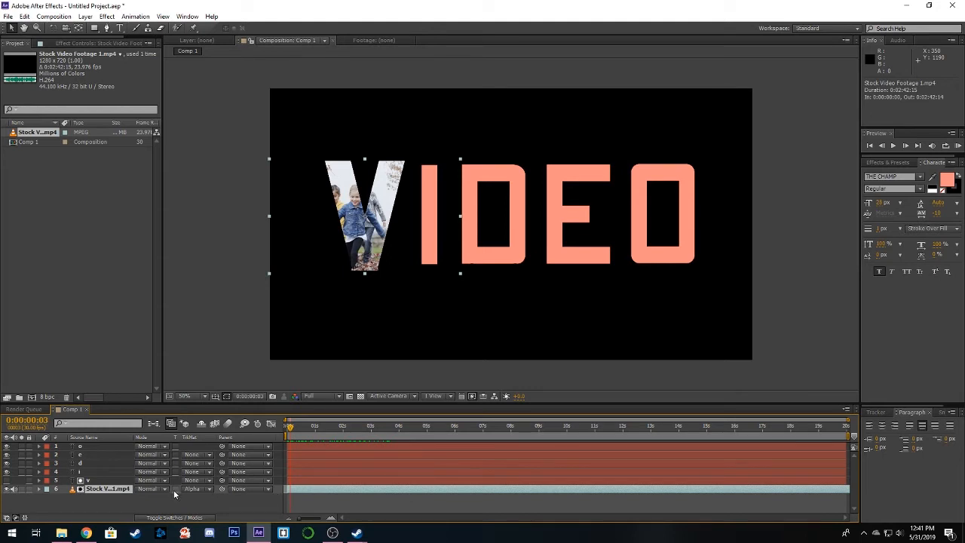
{"action": "key", "text": "ctrl+d"}
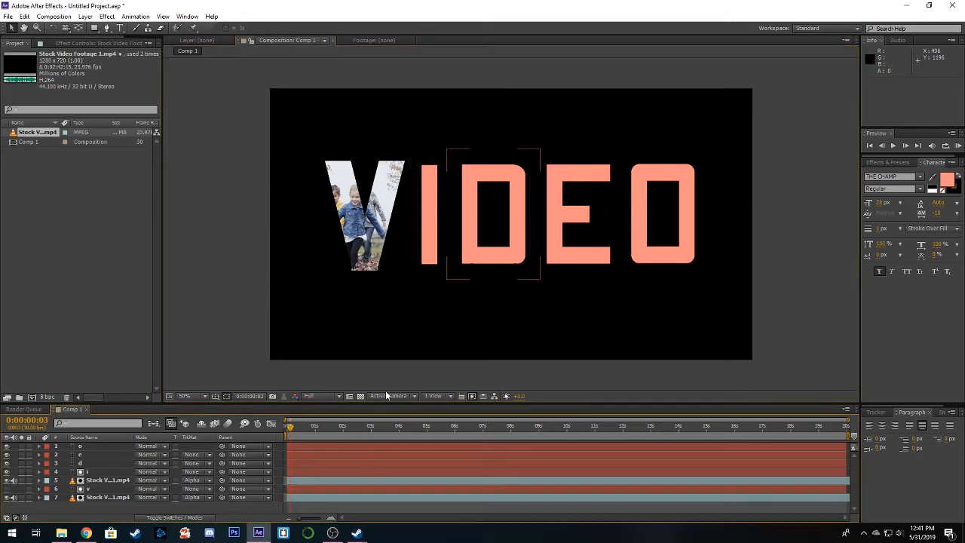
{"action": "left_click_drag", "start_coordinate": [392, 266], "coordinate": [455, 263]}
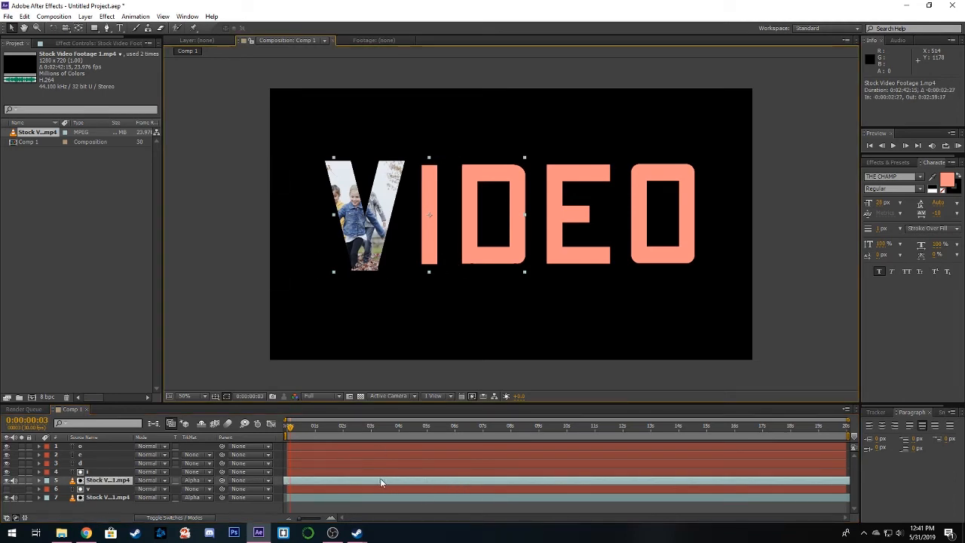
{"action": "left_click", "coordinate": [7, 472]}
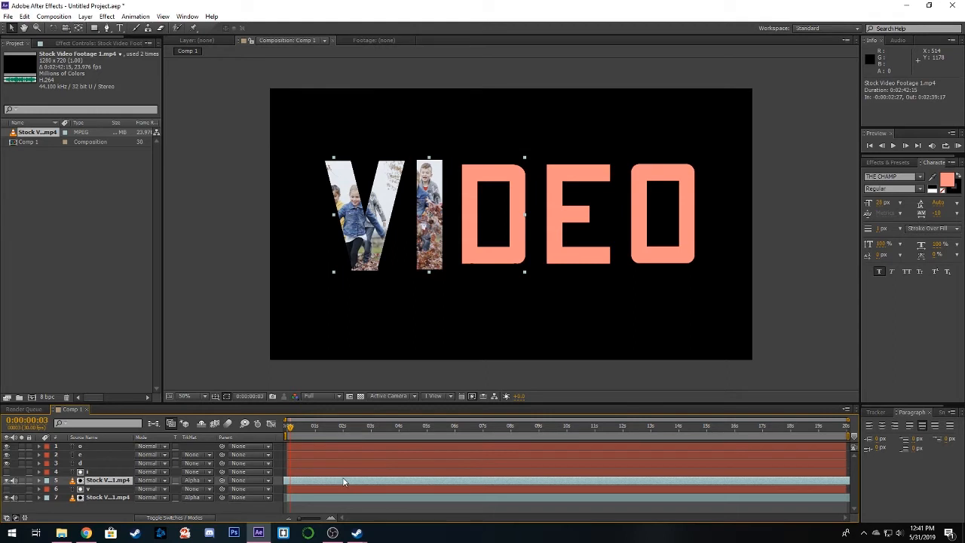
- Duplicate the I's footage beneath the D layer, hide the D text, center the copy over the D and start it at -0:00:07:24
{"action": "key", "text": "ctrl+d"}
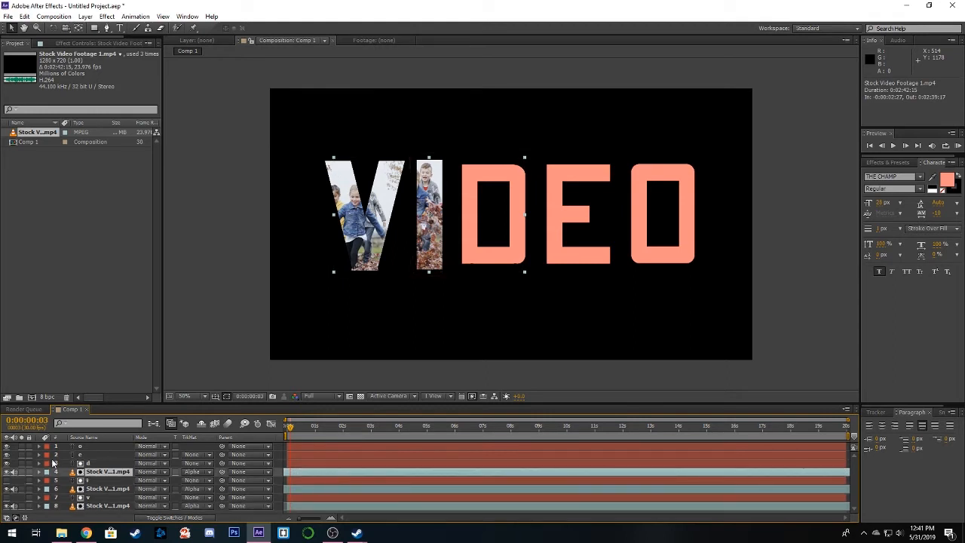
{"action": "left_click", "coordinate": [7, 465]}
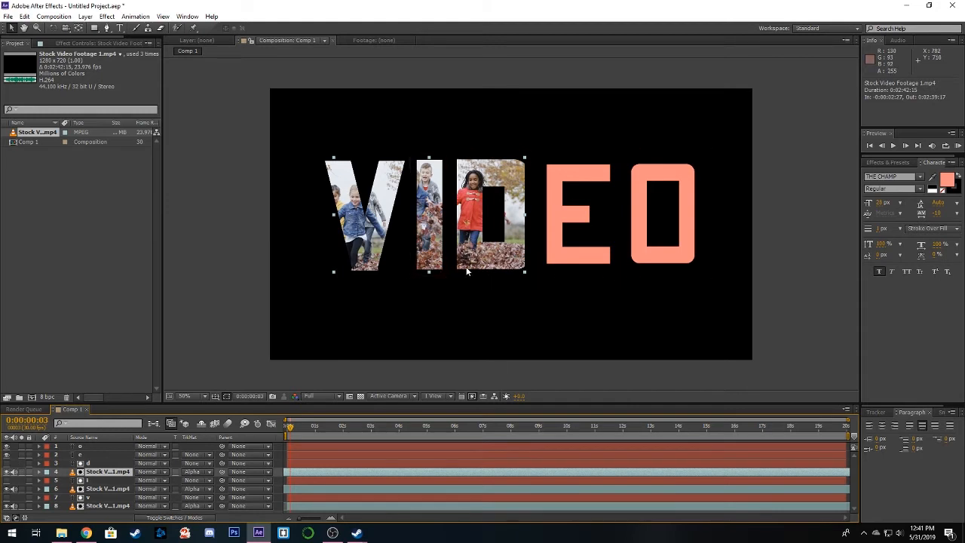
{"action": "left_click_drag", "start_coordinate": [442, 261], "coordinate": [503, 257]}
{"action": "left_click_drag", "start_coordinate": [475, 473], "coordinate": [344, 467]}
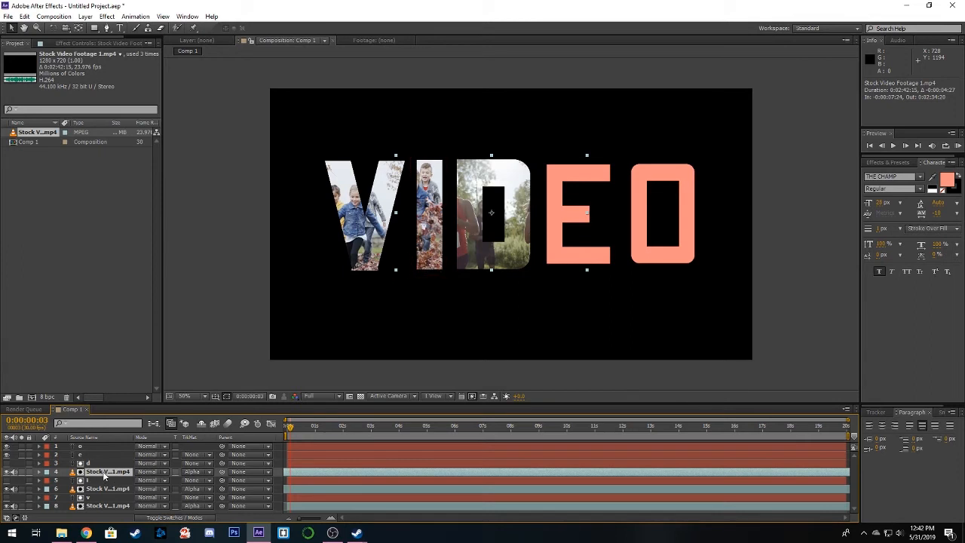
- Duplicate the D's footage beneath the E layer, hide the E text, position the copy over the E and start it at -0:00:12:08
{"action": "key", "text": "ctrl+bracketright"}
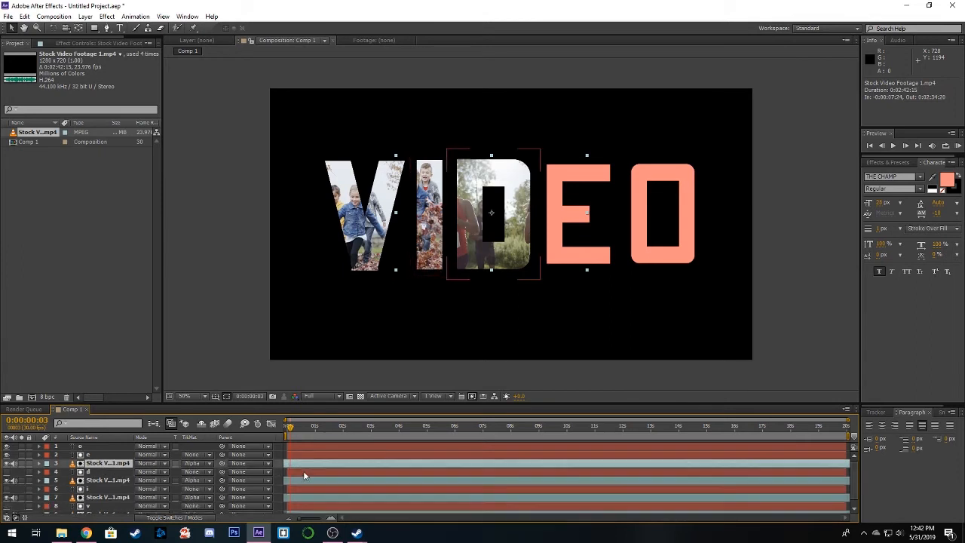
{"action": "left_click", "coordinate": [7, 463]}
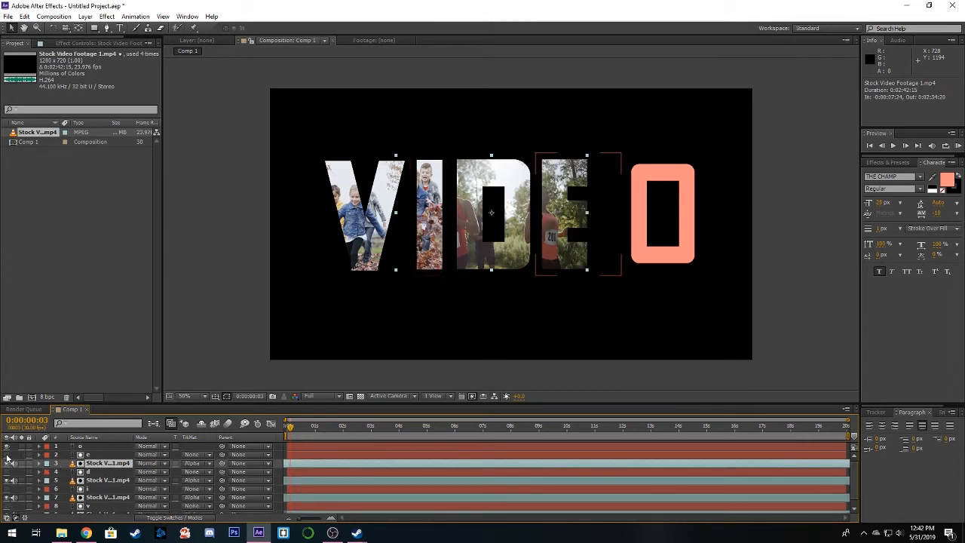
{"action": "left_click_drag", "start_coordinate": [480, 260], "coordinate": [567, 257]}
{"action": "left_click_drag", "start_coordinate": [544, 456], "coordinate": [438, 465]}
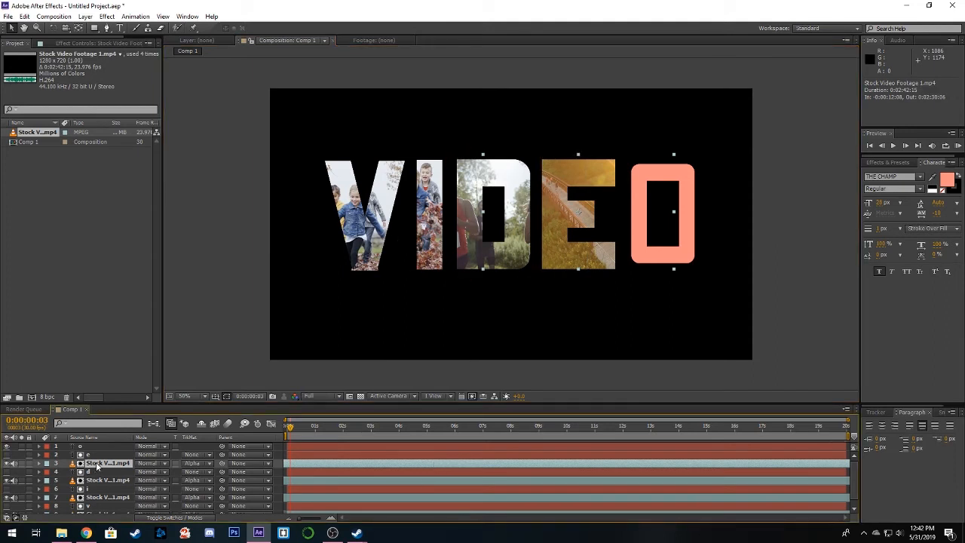
- Duplicate the E's footage beneath the O layer, position it over the O, hide the O text and start the clip at -0:00:28:22
{"action": "left_click_drag", "start_coordinate": [97, 466], "coordinate": [98, 455]}
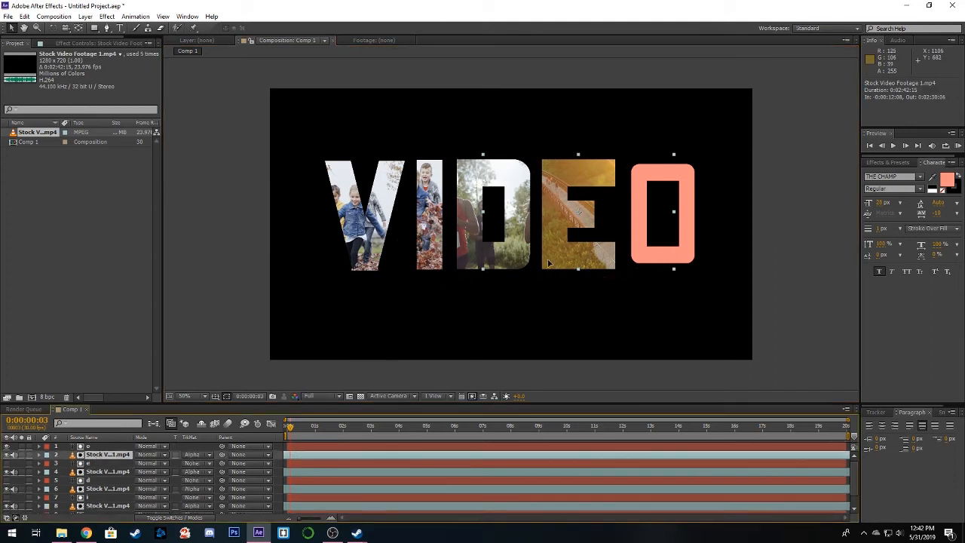
{"action": "left_click_drag", "start_coordinate": [507, 258], "coordinate": [631, 262]}
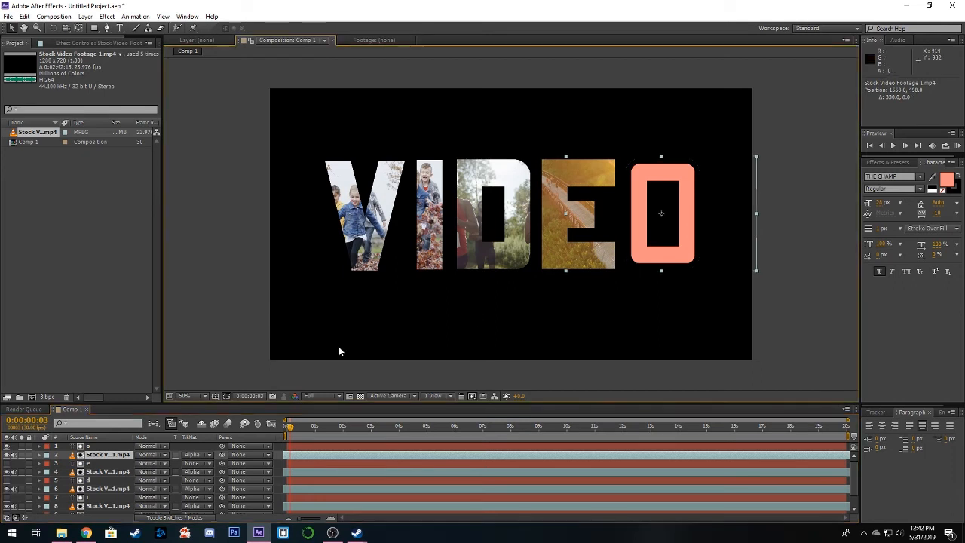
{"action": "left_click", "coordinate": [8, 446]}
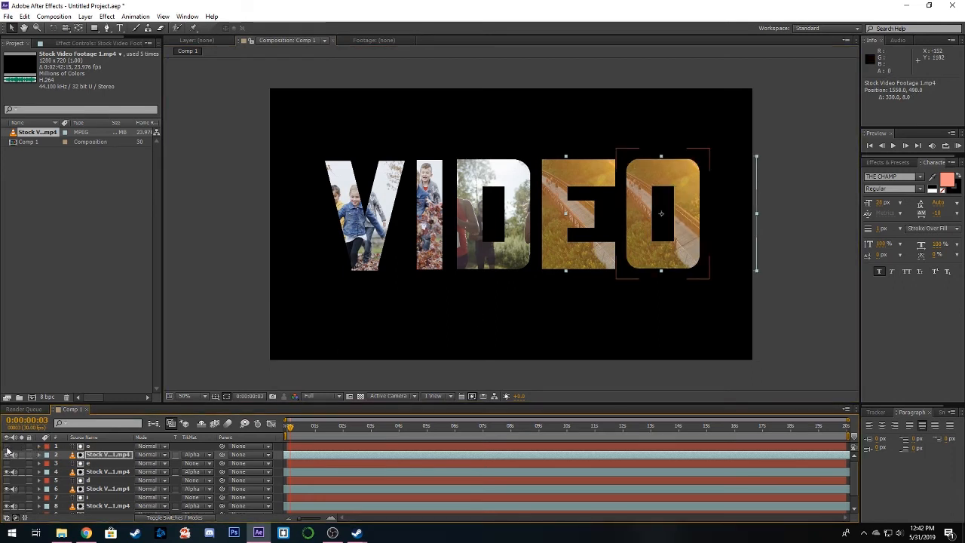
{"action": "left_click_drag", "start_coordinate": [371, 460], "coordinate": [344, 453]}
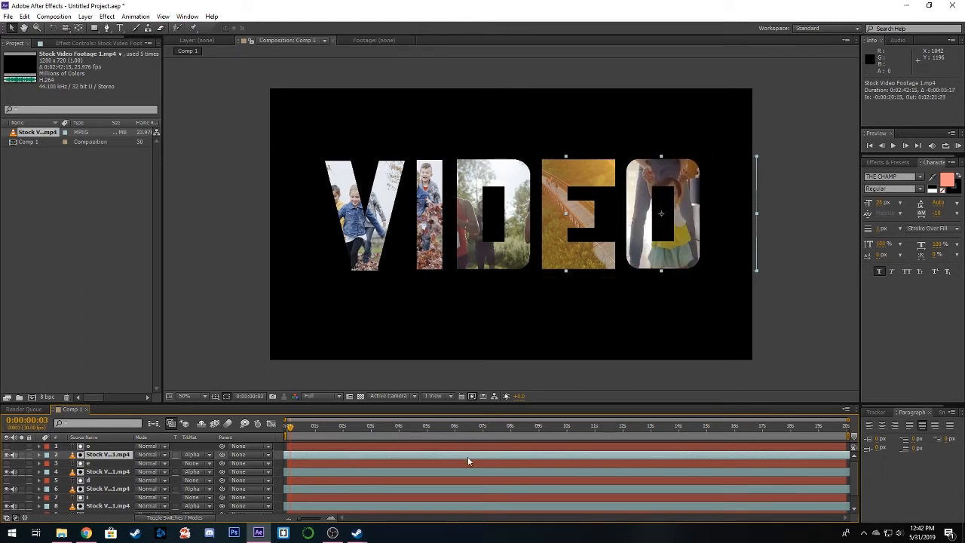
{"action": "left_click_drag", "start_coordinate": [467, 460], "coordinate": [419, 459]}
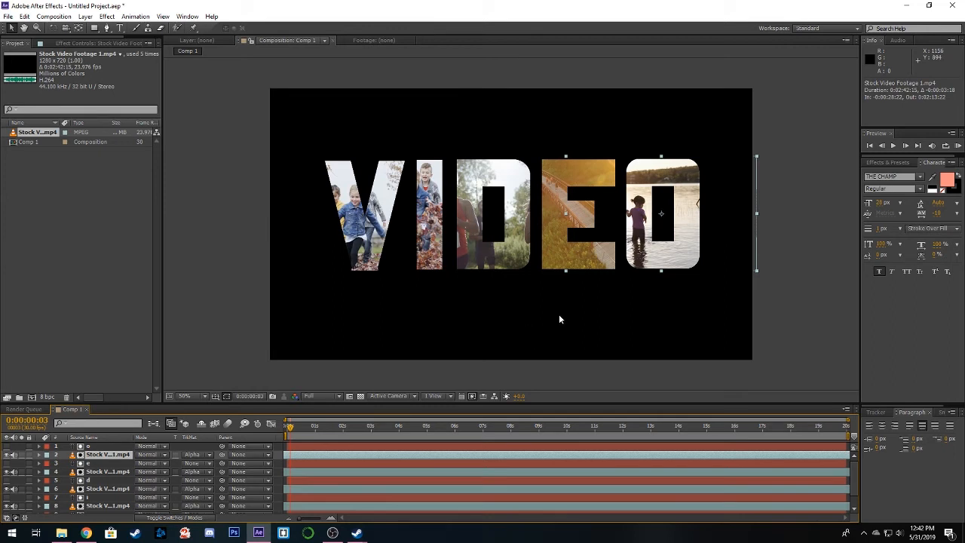
- Scrub to about two seconds in the composition and set the preview resolution to Third
{"action": "left_click_drag", "start_coordinate": [716, 306], "coordinate": [708, 310]}
{"action": "left_click", "coordinate": [702, 311]}
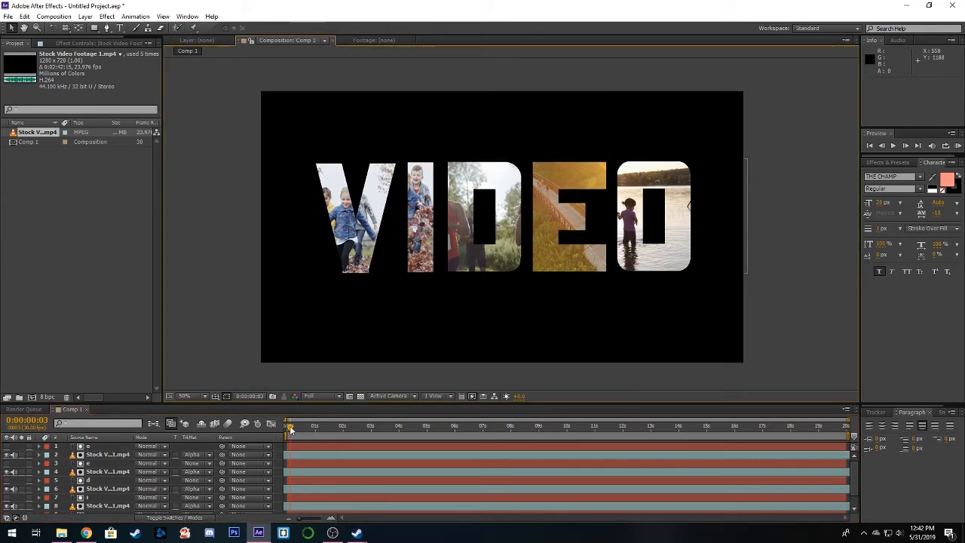
{"action": "left_click_drag", "start_coordinate": [290, 429], "coordinate": [342, 428]}
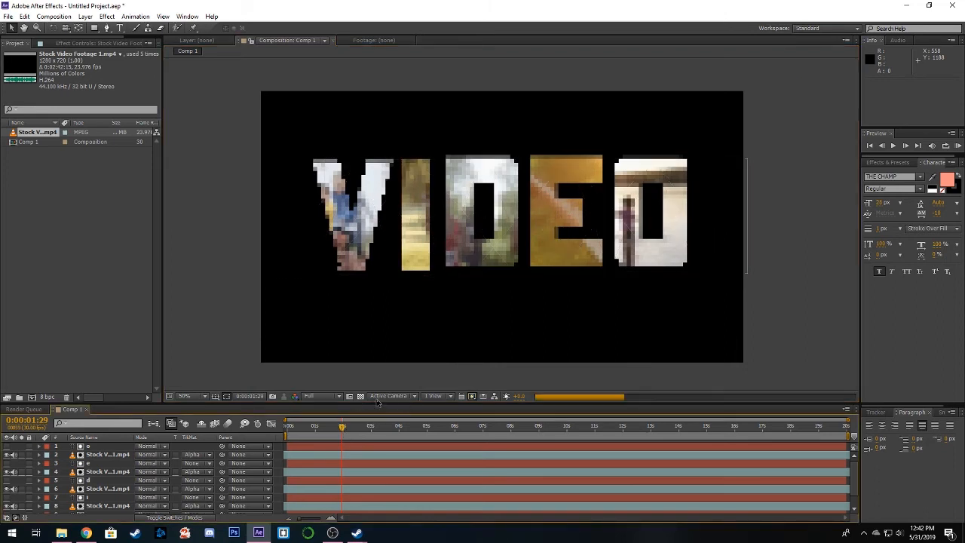
{"action": "left_click", "coordinate": [316, 400]}
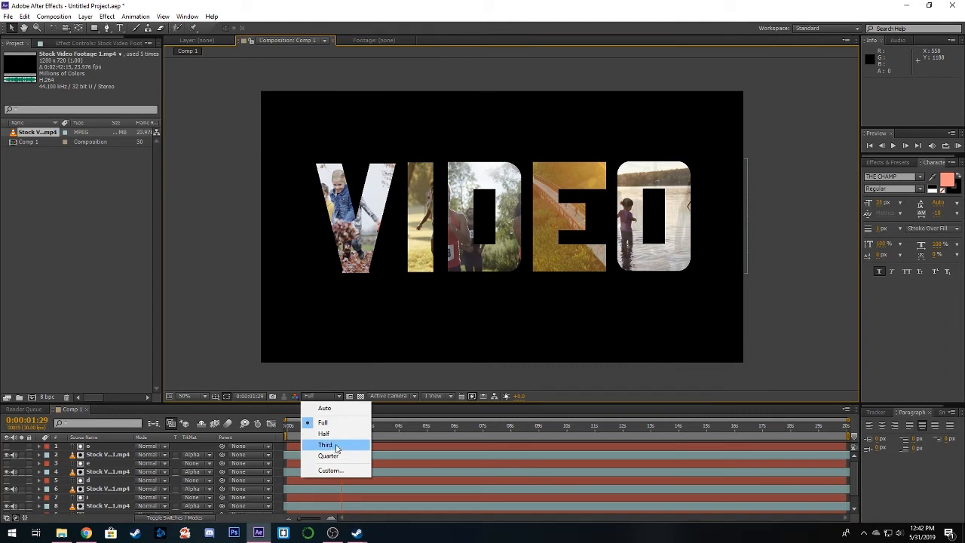
{"action": "left_click", "coordinate": [335, 446]}
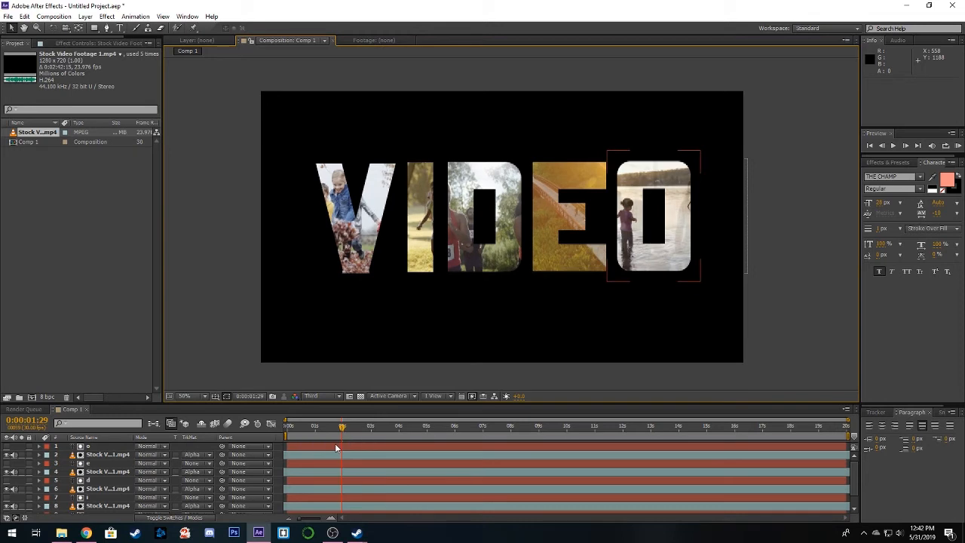
- Mute the footage layers' audio and run a RAM preview of the composition from near its start
{"action": "left_click_drag", "start_coordinate": [323, 427], "coordinate": [290, 432]}
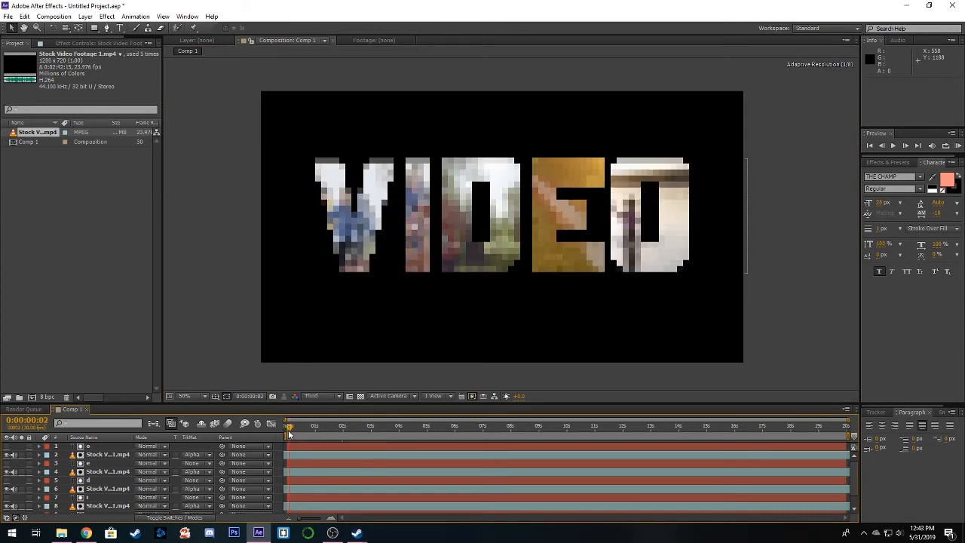
{"action": "left_click", "coordinate": [958, 147]}
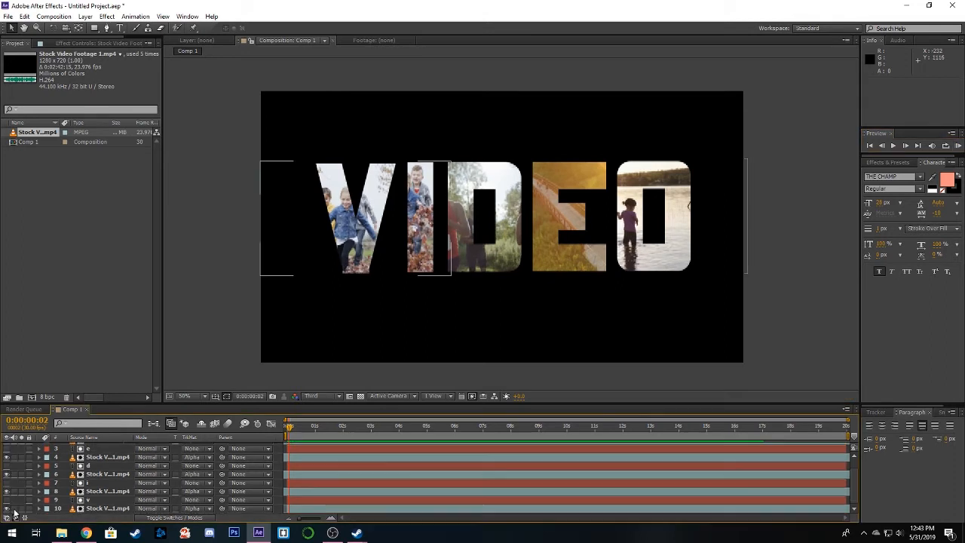
{"action": "scroll", "coordinate": [15, 509], "scroll_direction": "up", "scroll_amount": 2}
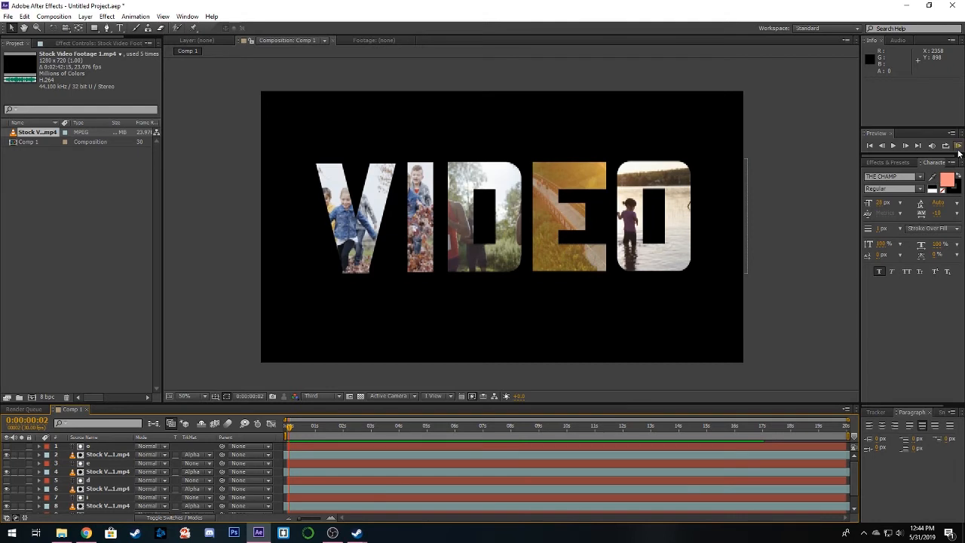
{"action": "left_click", "coordinate": [957, 147]}
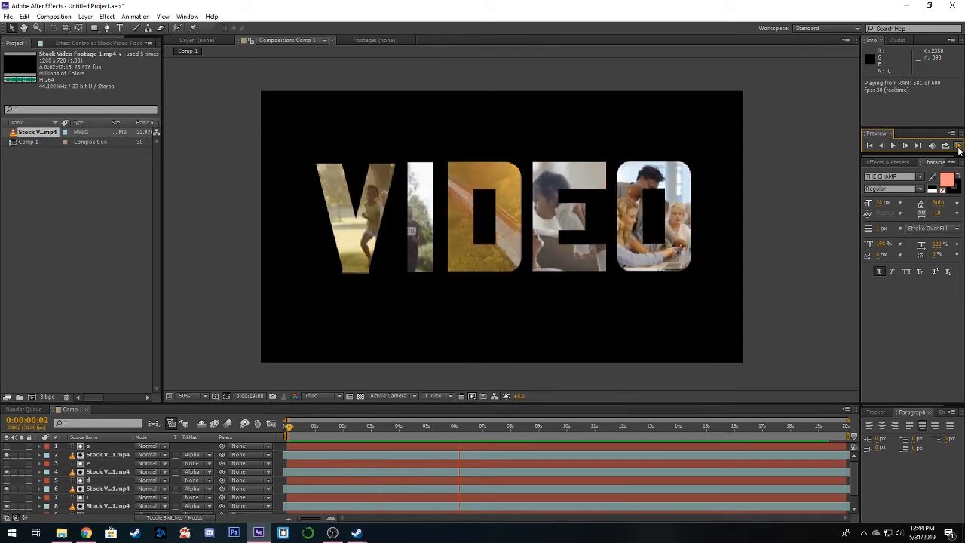
{"action": "left_click", "coordinate": [959, 146]}
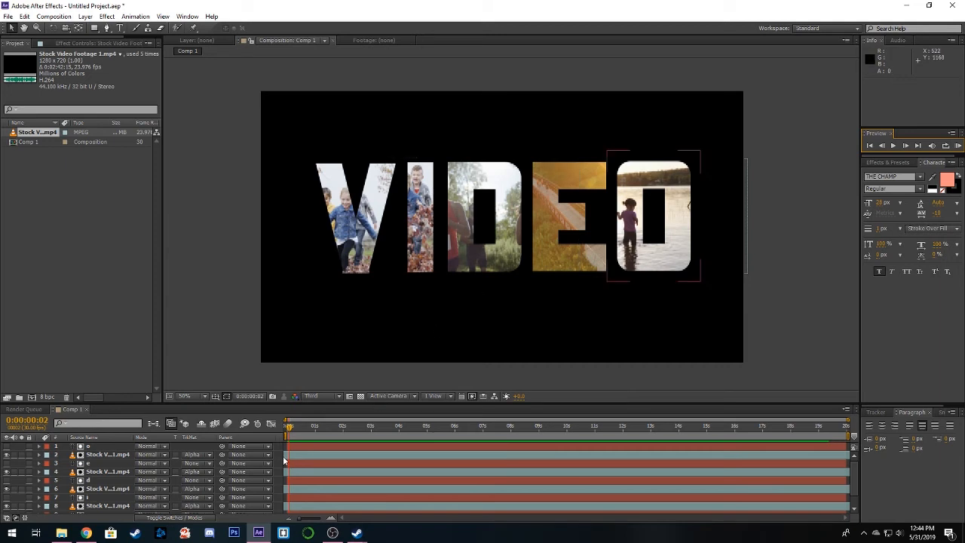
- Pre-compose all ten letter and footage layers into a new composition named video
{"action": "left_click", "coordinate": [104, 448]}
{"action": "scroll", "coordinate": [108, 482], "scroll_direction": "down", "scroll_amount": 1}
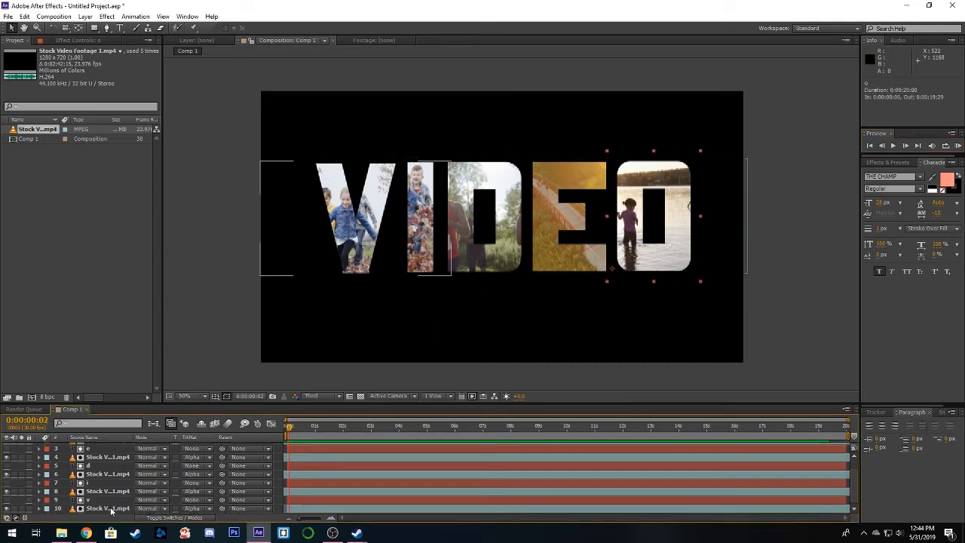
{"action": "left_click", "coordinate": [112, 509], "text": "shift"}
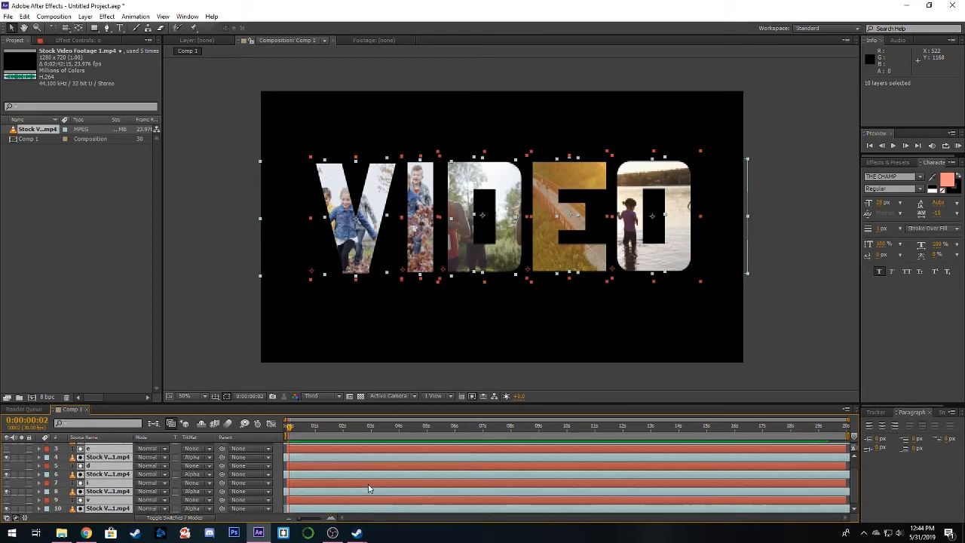
{"action": "scroll", "coordinate": [369, 489], "scroll_direction": "up", "scroll_amount": 1}
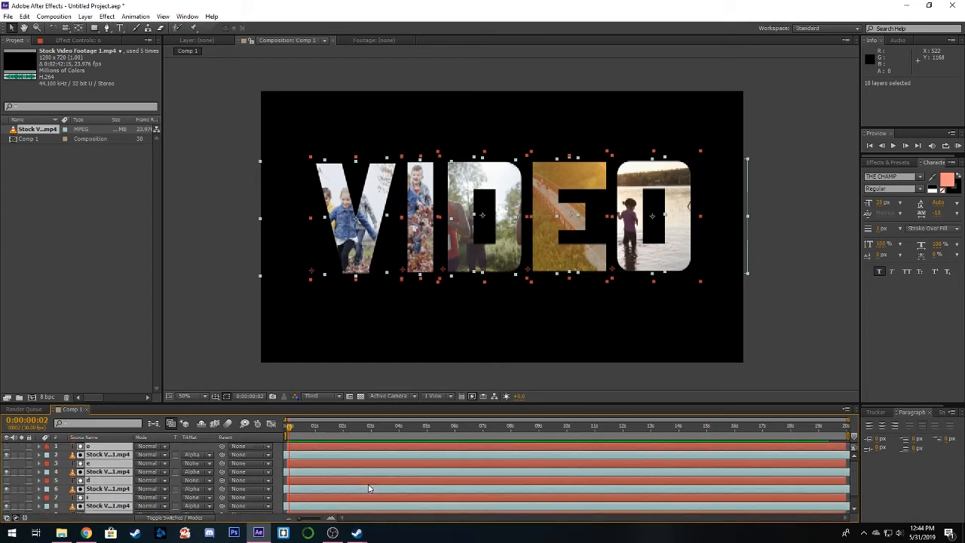
{"action": "right_click", "coordinate": [345, 450]}
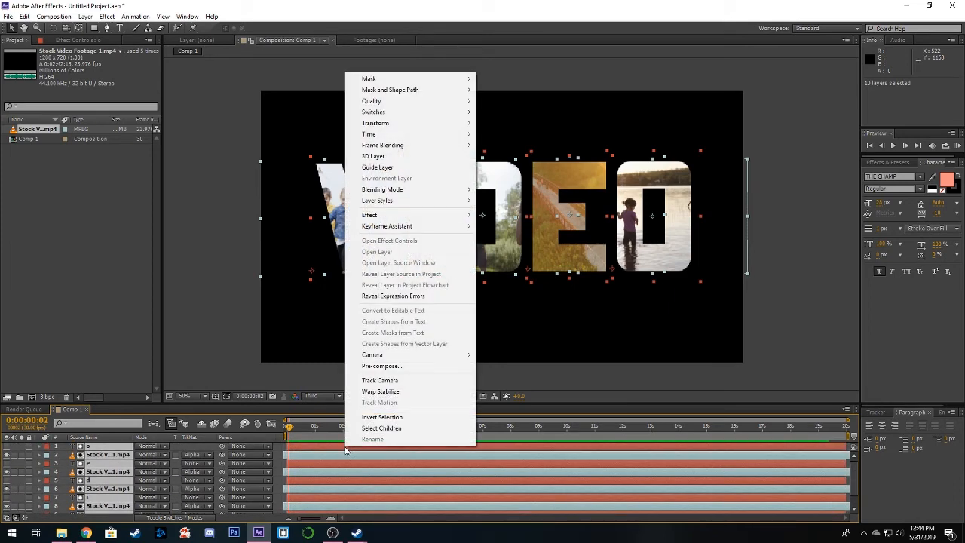
{"action": "left_click", "coordinate": [406, 367]}
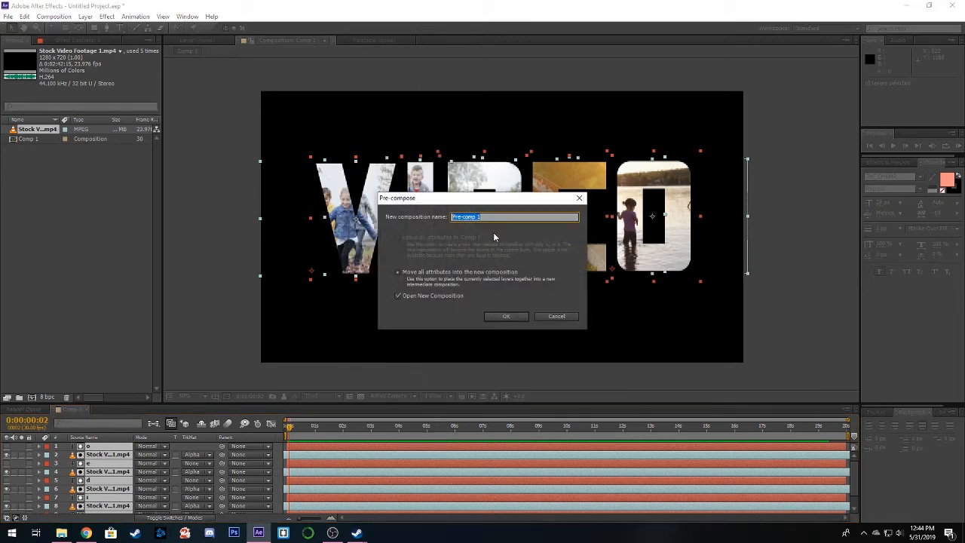
{"action": "type", "text": "V"}
{"action": "left_click", "coordinate": [507, 318]}
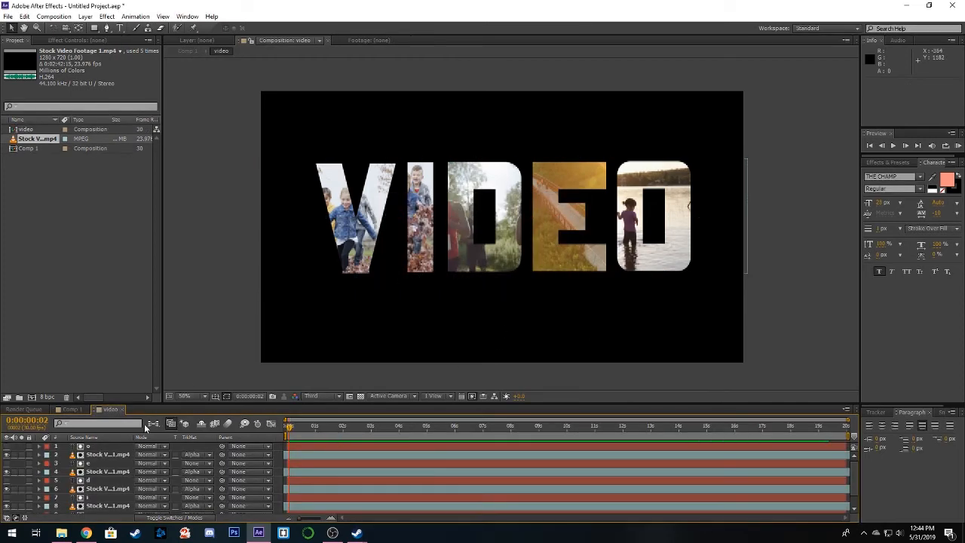
- Return to Comp 1, set the current time to 0:00:00:00 and set the preview resolution to Full
{"action": "left_click", "coordinate": [72, 409]}
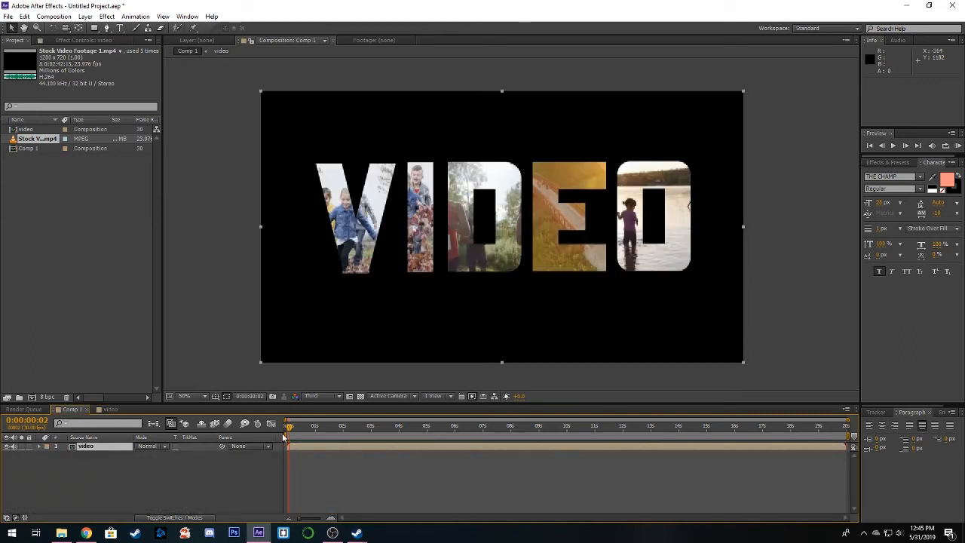
{"action": "mouse_move", "coordinate": [289, 431]}
{"action": "left_mouse_down"}
{"action": "mouse_move", "coordinate": [369, 471]}
{"action": "mouse_move", "coordinate": [327, 432]}
{"action": "mouse_move", "coordinate": [278, 431]}
{"action": "left_mouse_up"}
{"action": "left_click", "coordinate": [315, 395]}
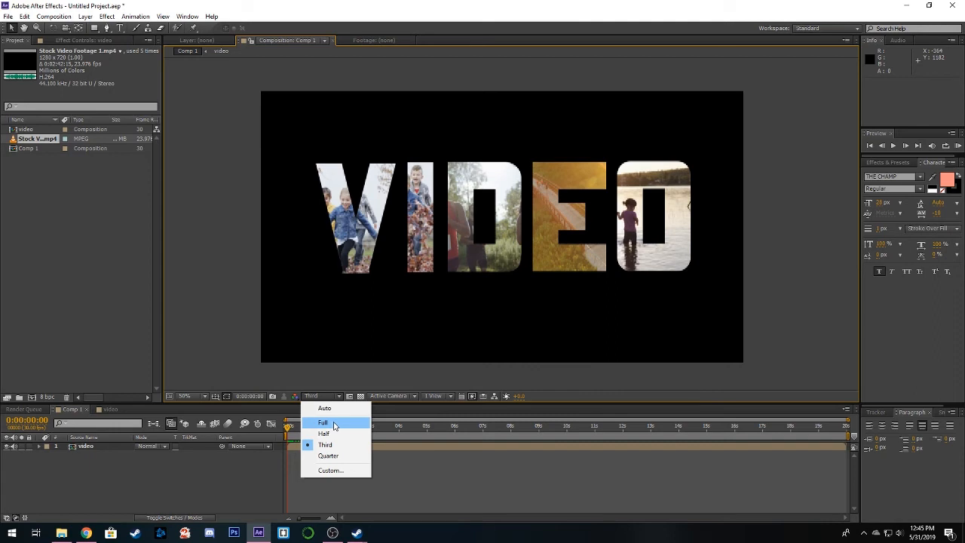
{"action": "left_click", "coordinate": [334, 426]}
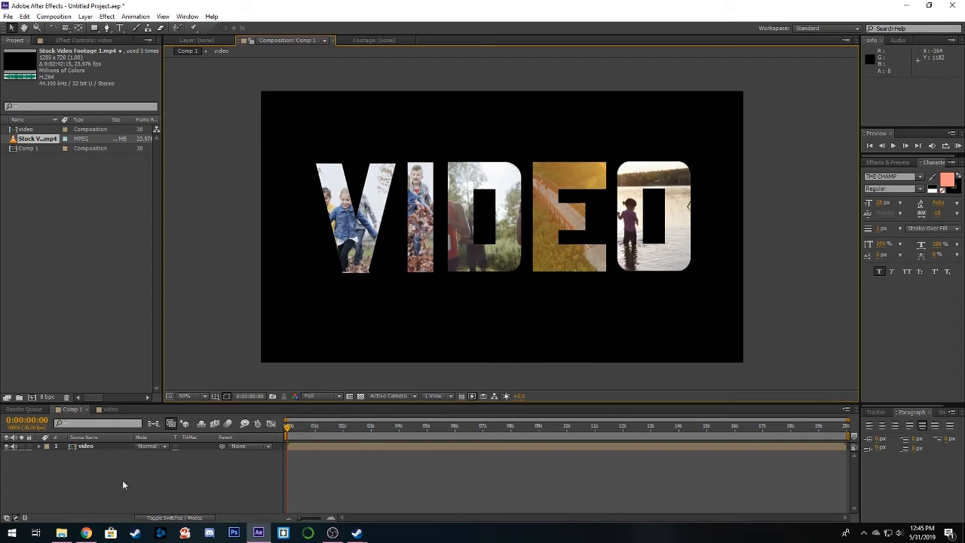
- Animate the video layer's scale with a 100% keyframe at 0:00:00:00 and a 113% keyframe at 0:00:06:00
{"action": "left_click", "coordinate": [280, 444]}
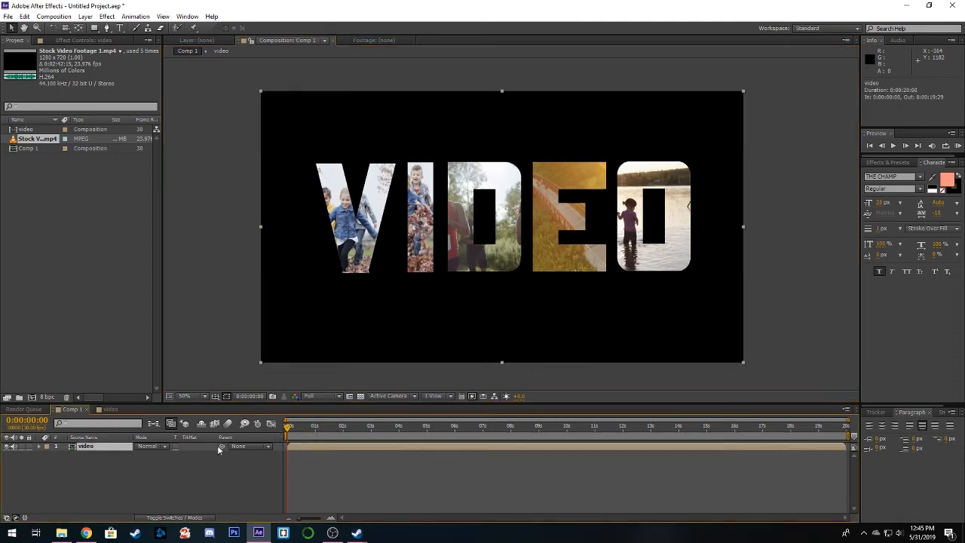
{"action": "left_click", "coordinate": [39, 447]}
{"action": "left_click", "coordinate": [47, 455]}
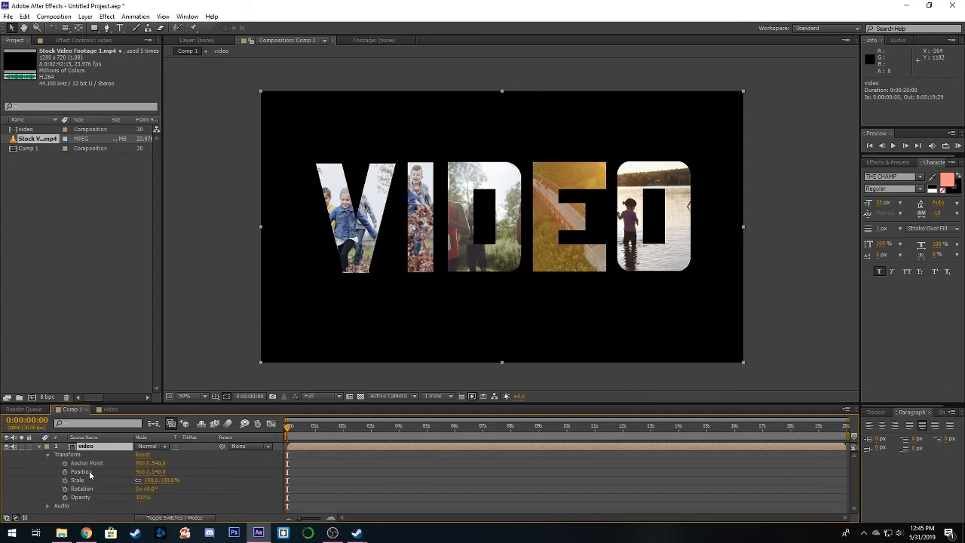
{"action": "left_click", "coordinate": [65, 481]}
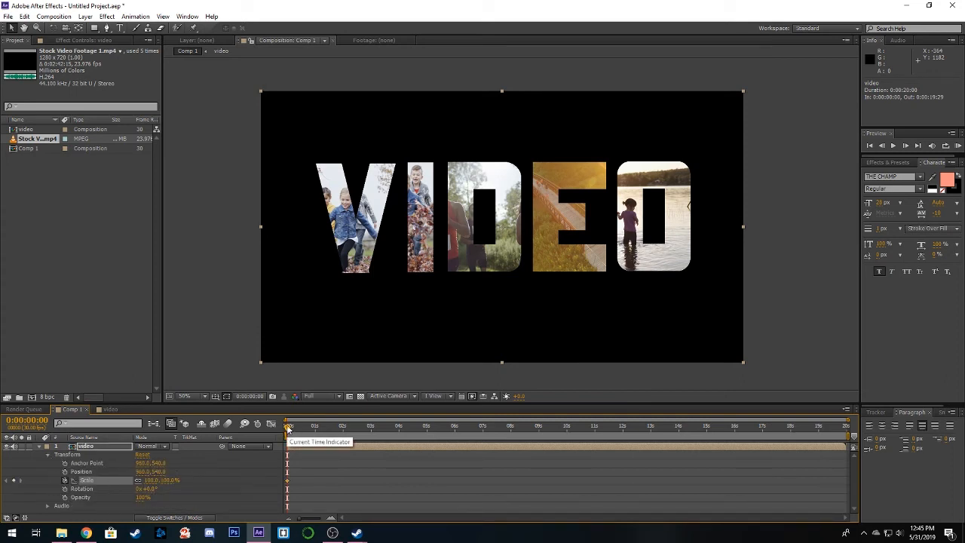
{"action": "left_click_drag", "start_coordinate": [288, 428], "coordinate": [454, 431]}
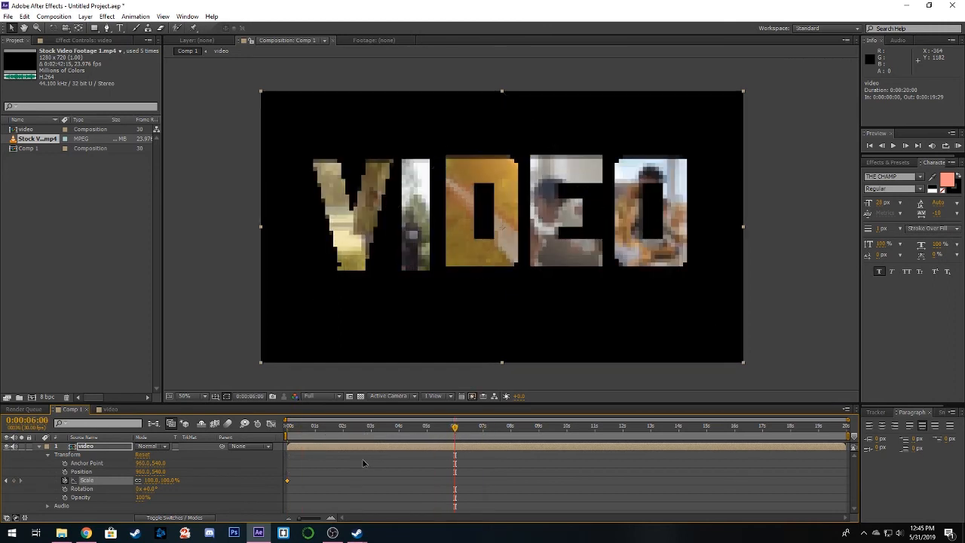
{"action": "left_click_drag", "start_coordinate": [147, 481], "coordinate": [157, 481]}
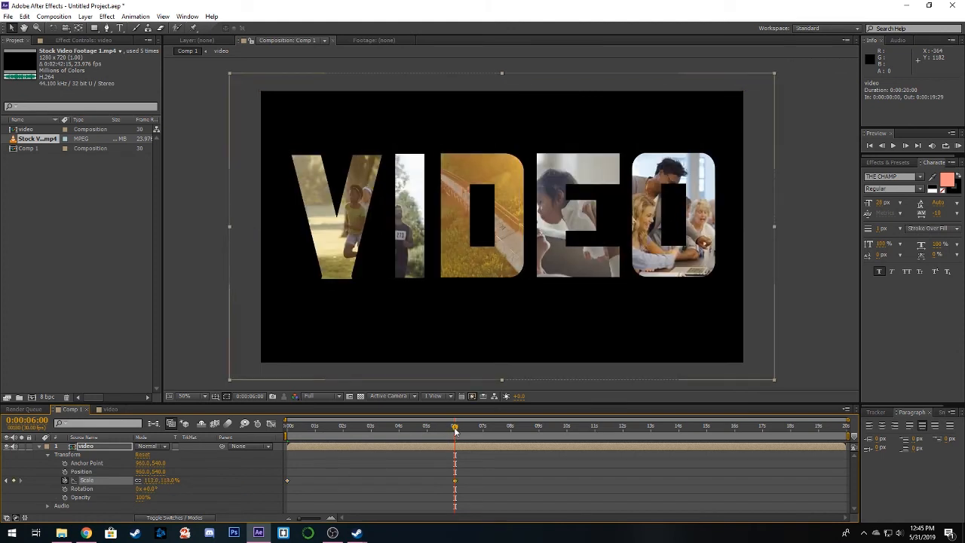
{"action": "left_click_drag", "start_coordinate": [454, 430], "coordinate": [282, 445]}
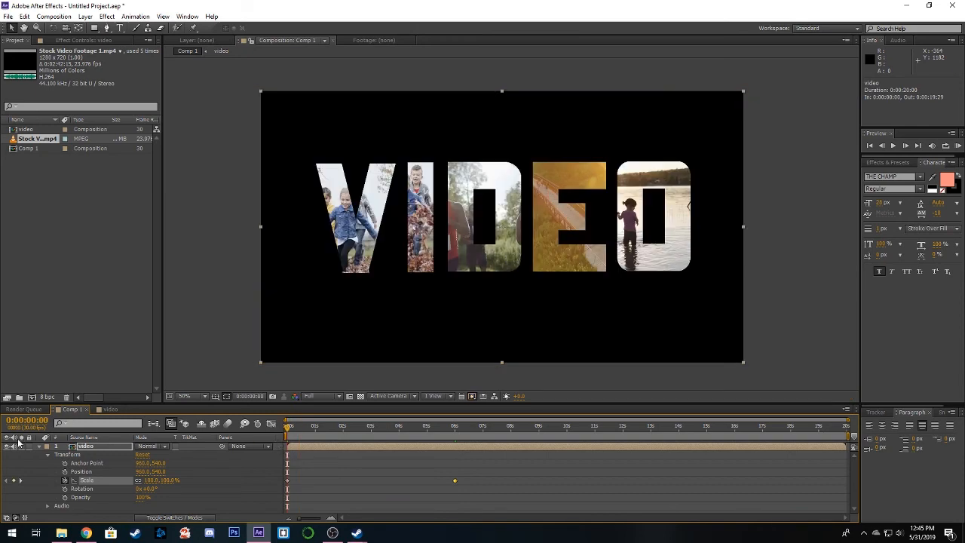
{"action": "left_click", "coordinate": [39, 447]}
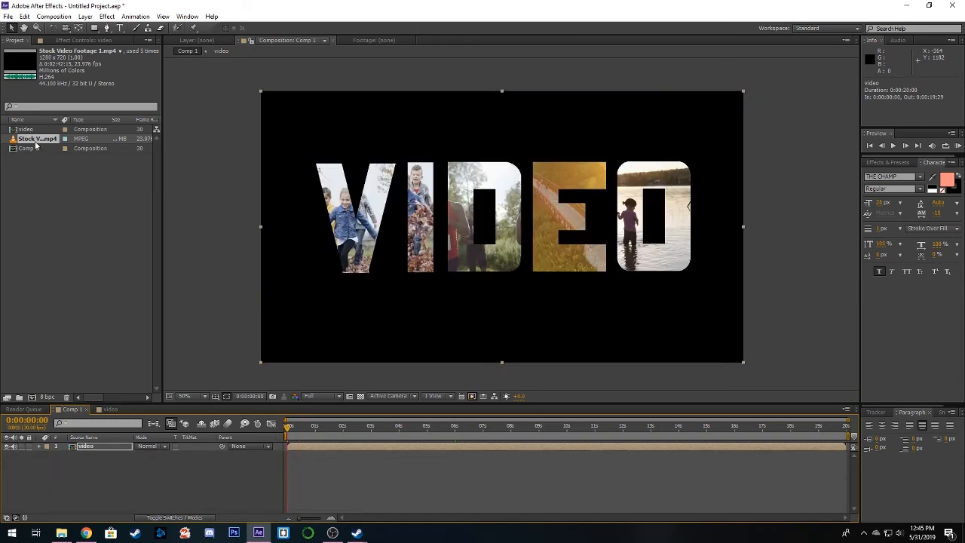
- Add the stock footage beneath the video layer, start it at -0:00:04:08 and scale it to about 151% to fill the frame
{"action": "left_click_drag", "start_coordinate": [36, 143], "coordinate": [138, 477]}
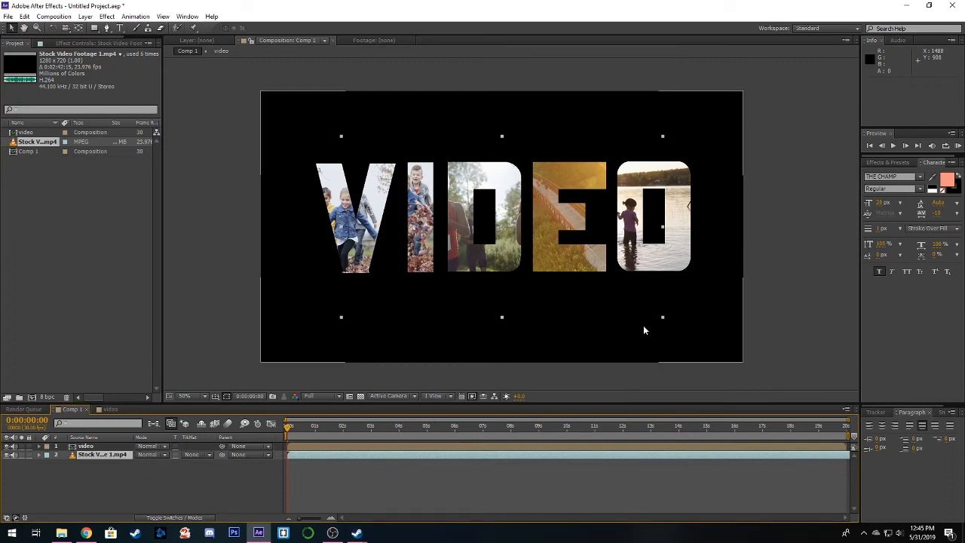
{"action": "left_click_drag", "start_coordinate": [421, 456], "coordinate": [303, 458]}
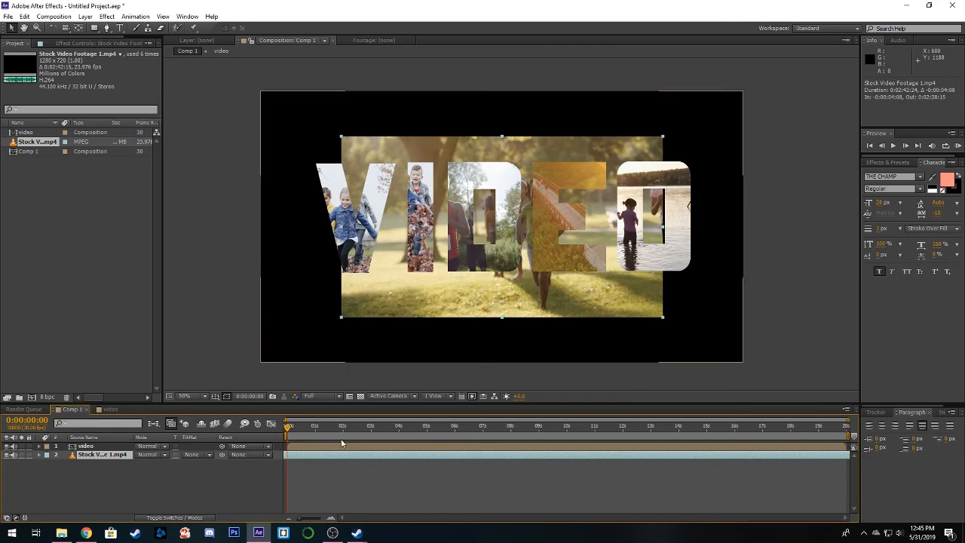
{"action": "left_click_drag", "start_coordinate": [664, 318], "coordinate": [744, 379]}
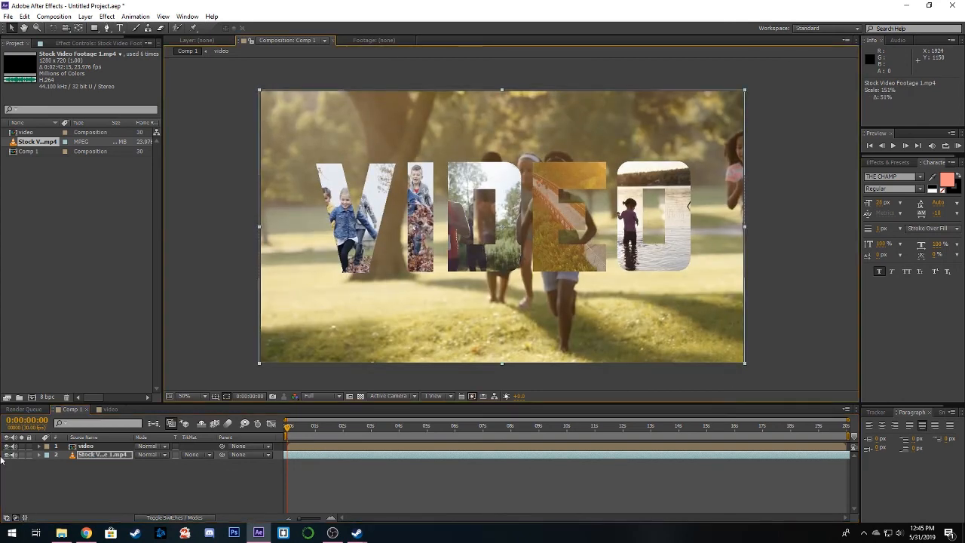
- Set the background footage layer's opacity to 15%
{"action": "left_click", "coordinate": [39, 455]}
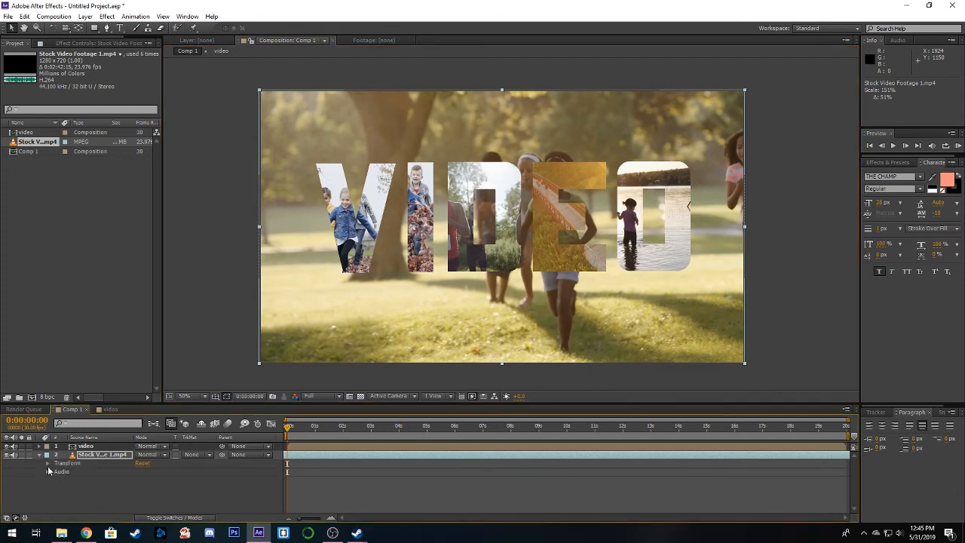
{"action": "left_click", "coordinate": [47, 463]}
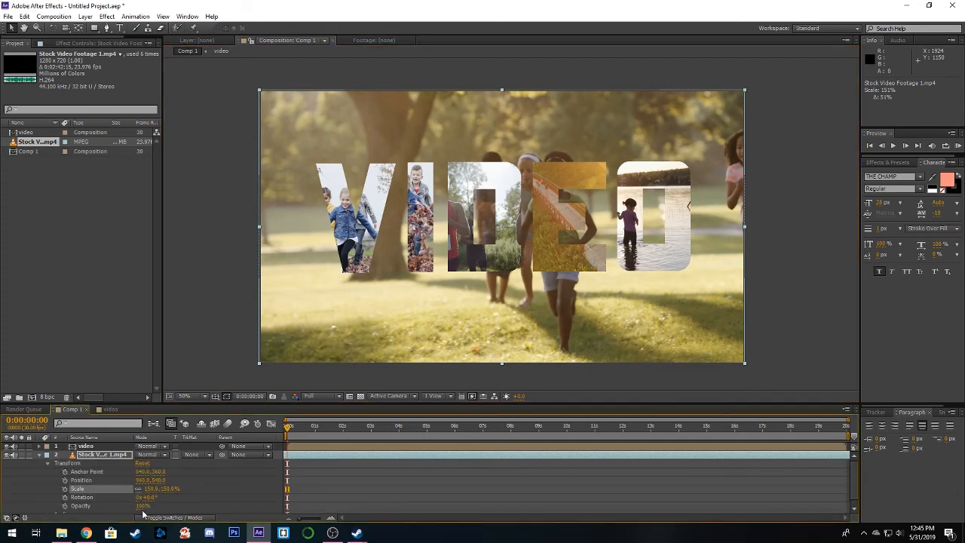
{"action": "left_click", "coordinate": [144, 506]}
{"action": "type", "text": "15"}
{"action": "key", "text": "Return"}
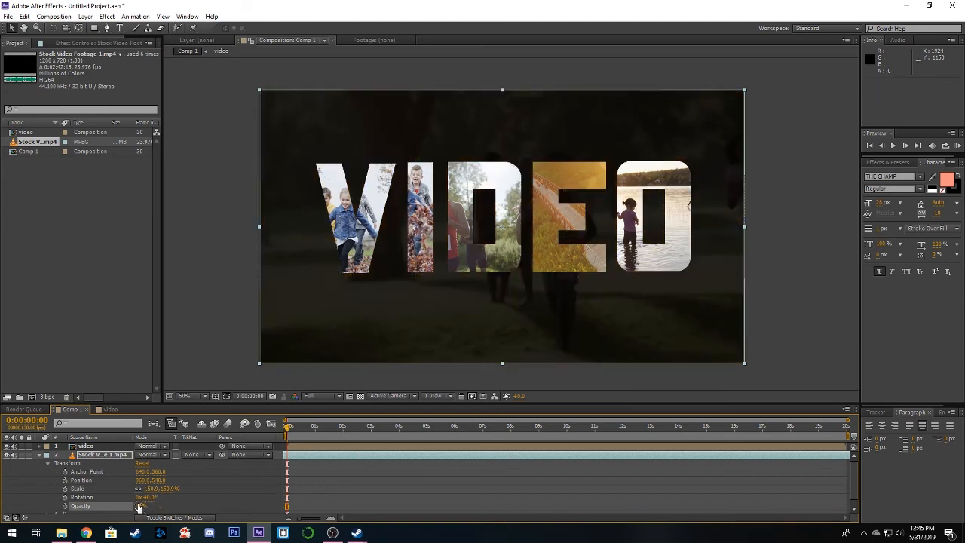
- Scrub to about 0:00:02:18 to check the title against the dimmed background footage and return to the start
{"action": "left_click_drag", "start_coordinate": [287, 430], "coordinate": [359, 432]}
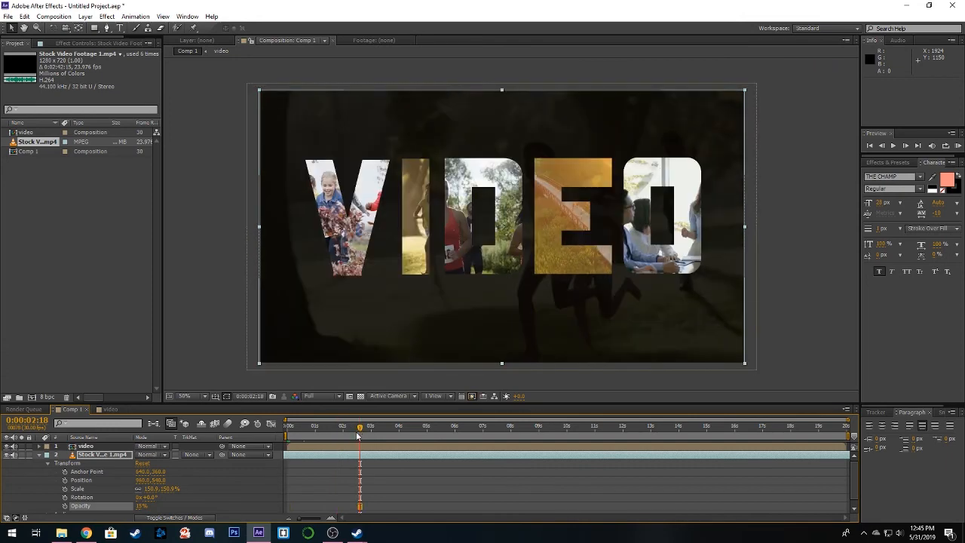
{"action": "left_click", "coordinate": [219, 334]}
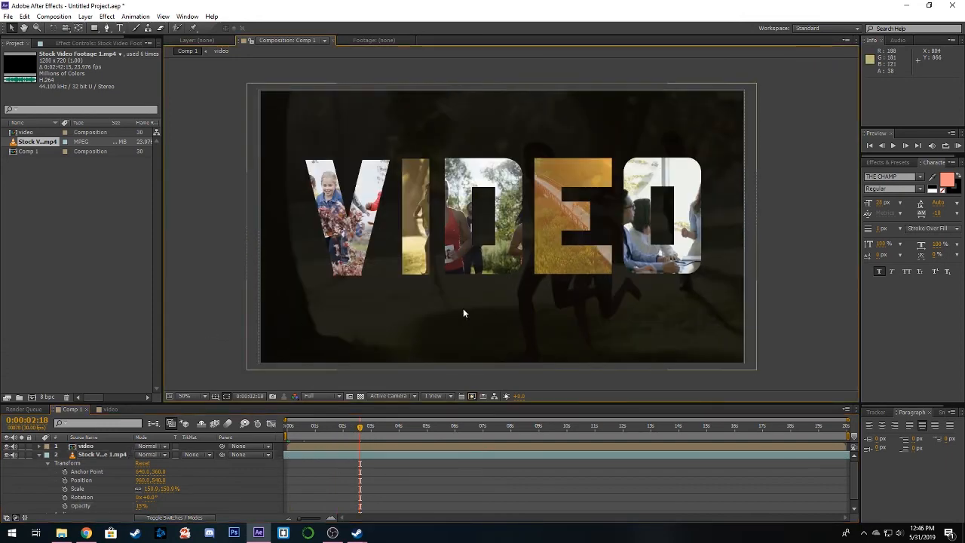
{"action": "left_click", "coordinate": [515, 324]}
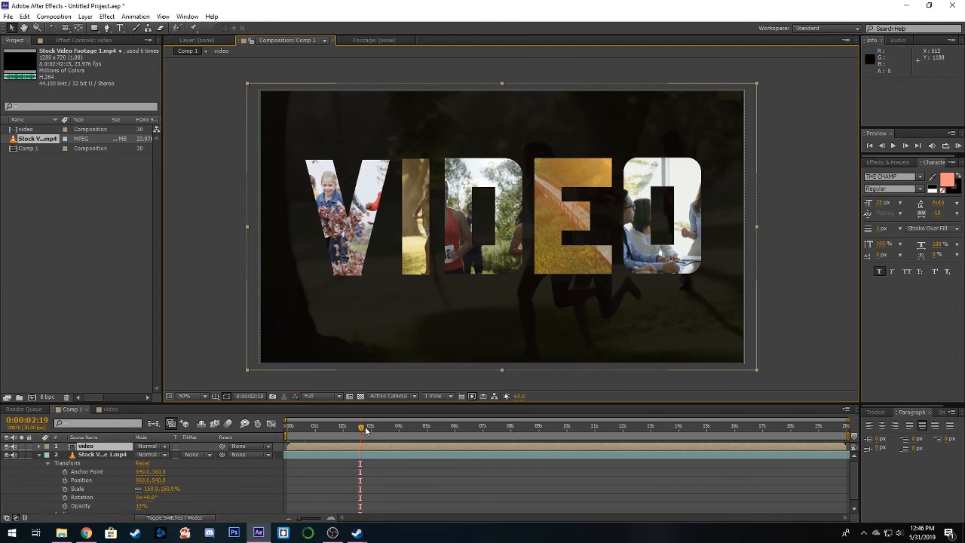
{"action": "left_click_drag", "start_coordinate": [361, 430], "coordinate": [287, 429]}
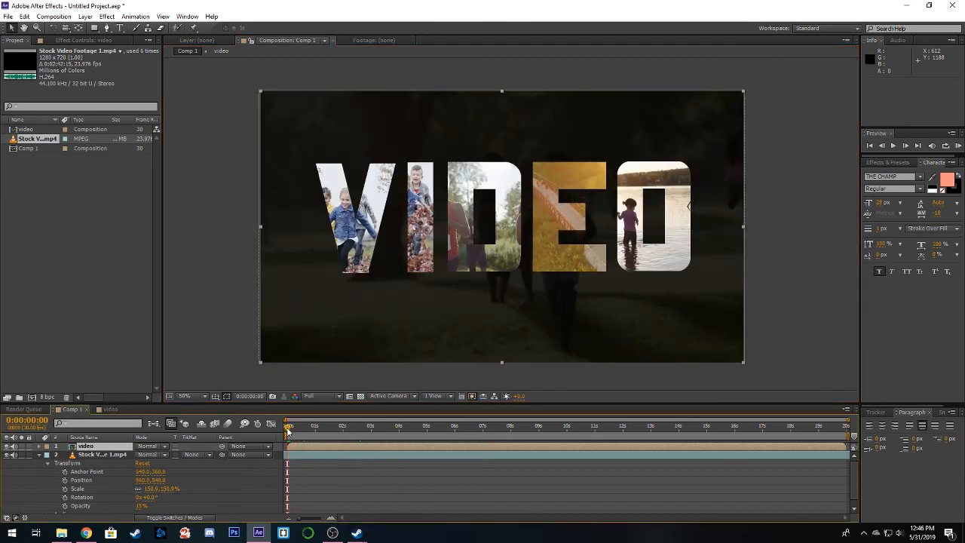
- End the work area at 0:00:06:00 and run a RAM preview of it
{"action": "left_click_drag", "start_coordinate": [849, 435], "coordinate": [457, 435]}
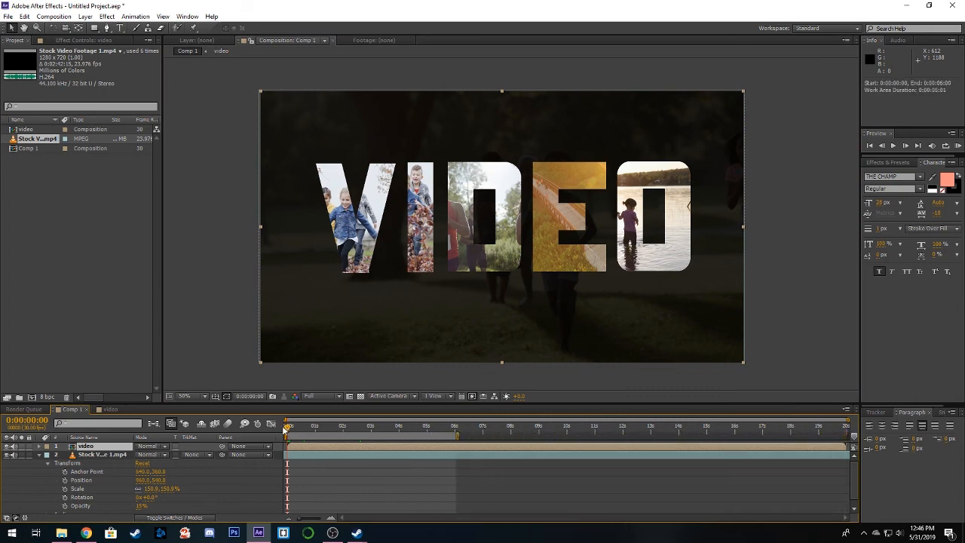
{"action": "left_click", "coordinate": [39, 454]}
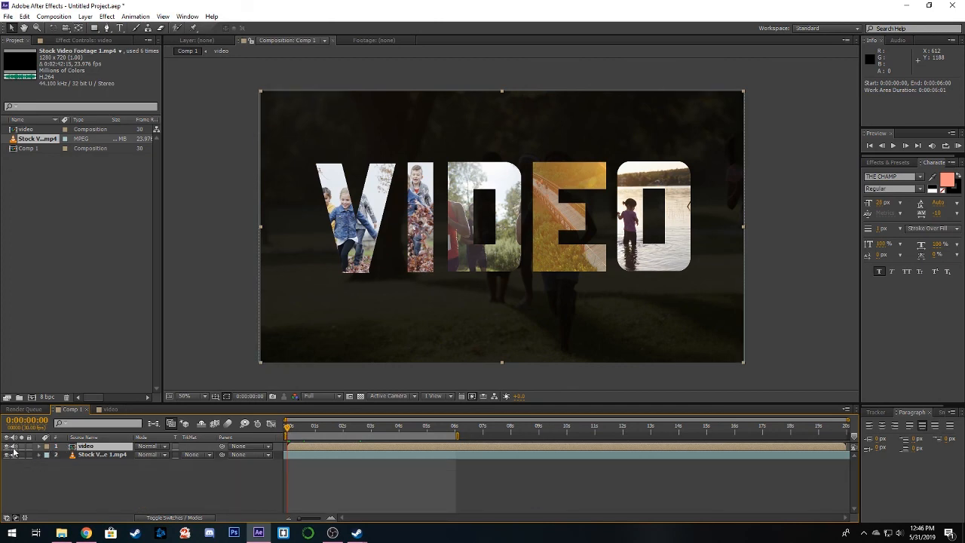
{"action": "left_click", "coordinate": [80, 454]}
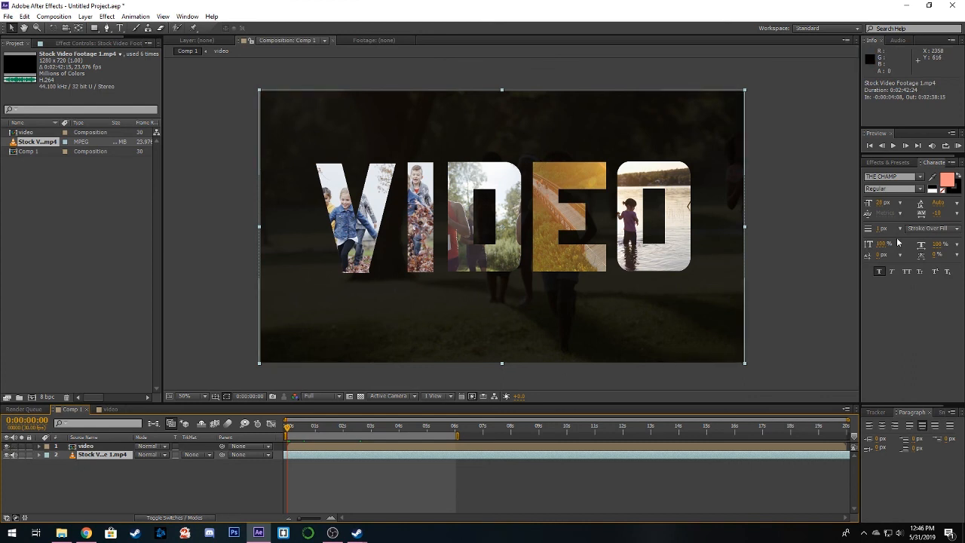
{"action": "left_click", "coordinate": [958, 148]}
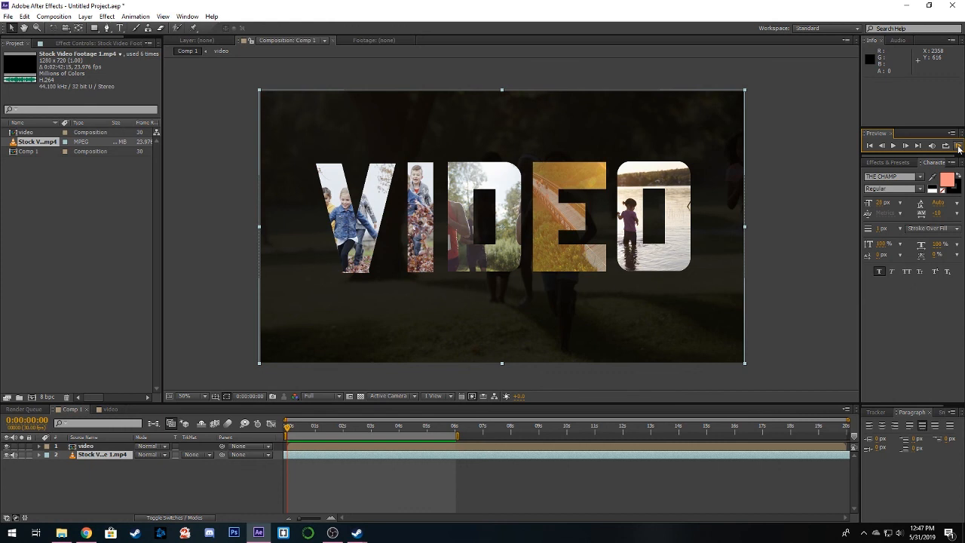
{"action": "left_click", "coordinate": [959, 147]}
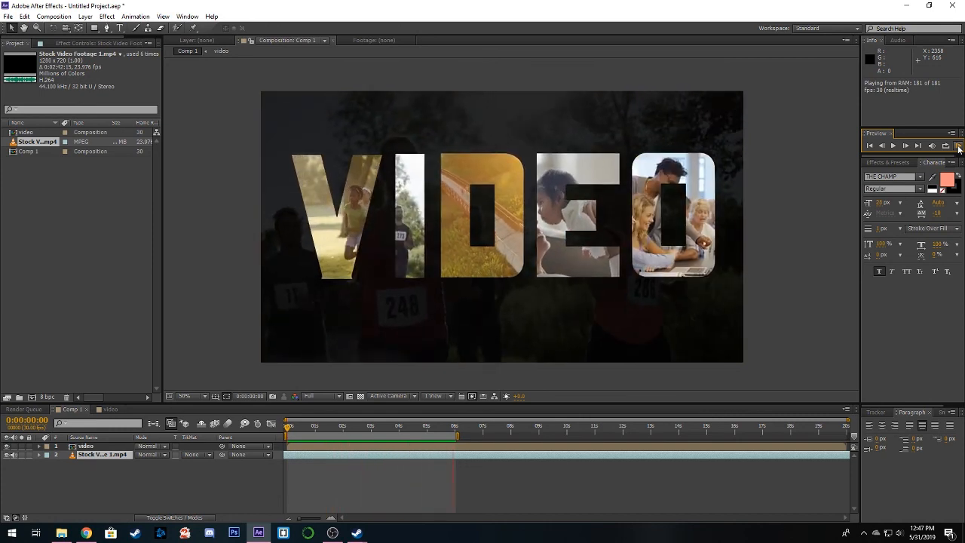
{"action": "left_click", "coordinate": [958, 149]}
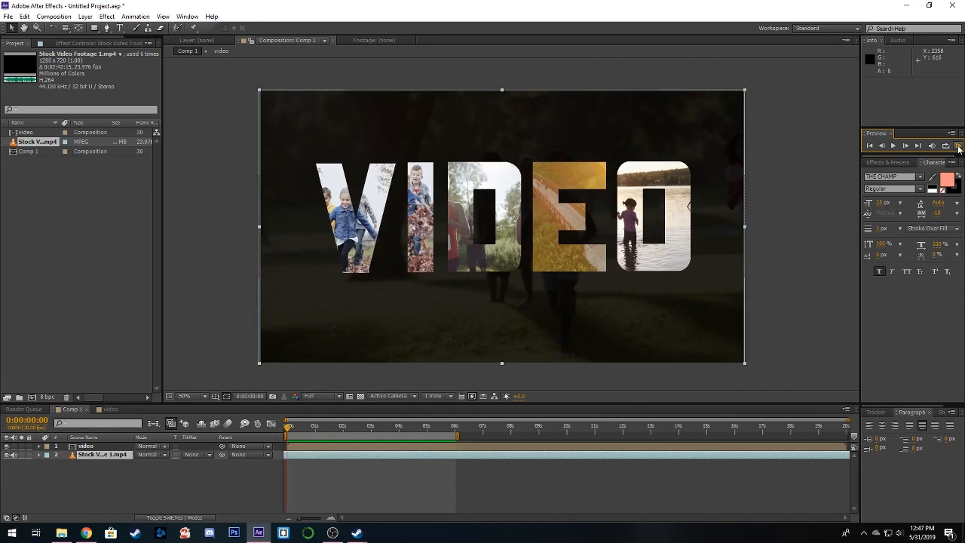